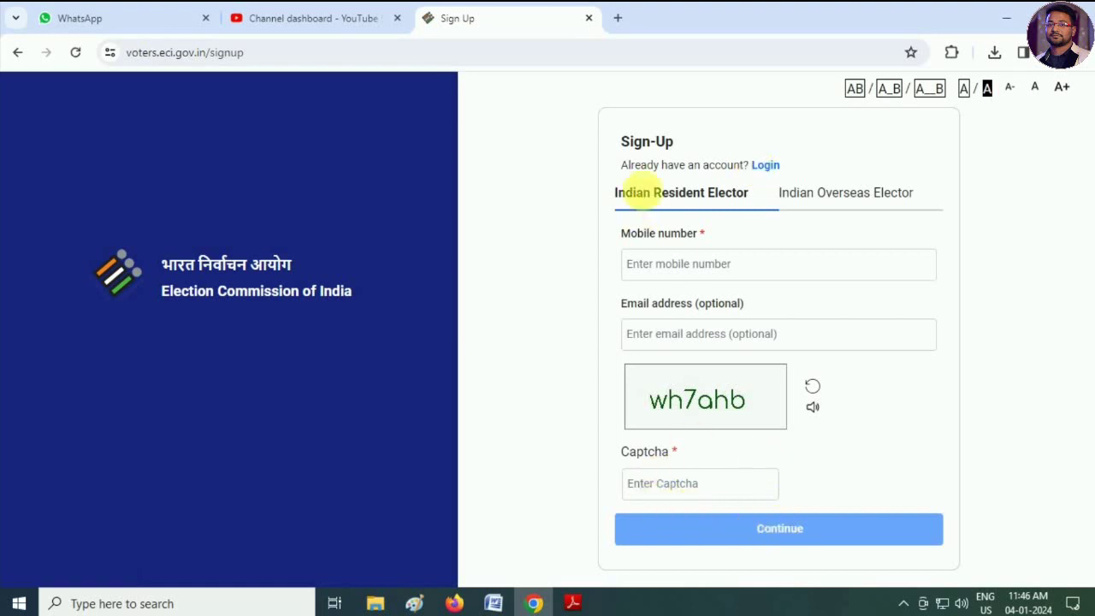
- On the login page, enter the registered mobile number, account password and captcha
click(770, 167)
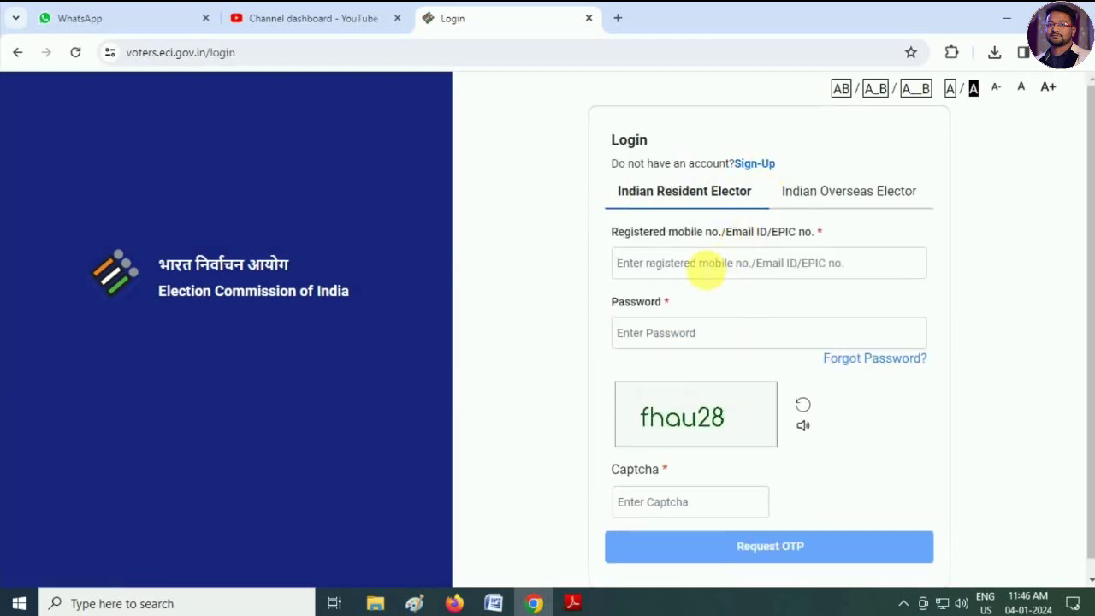
click(705, 270)
text(987)
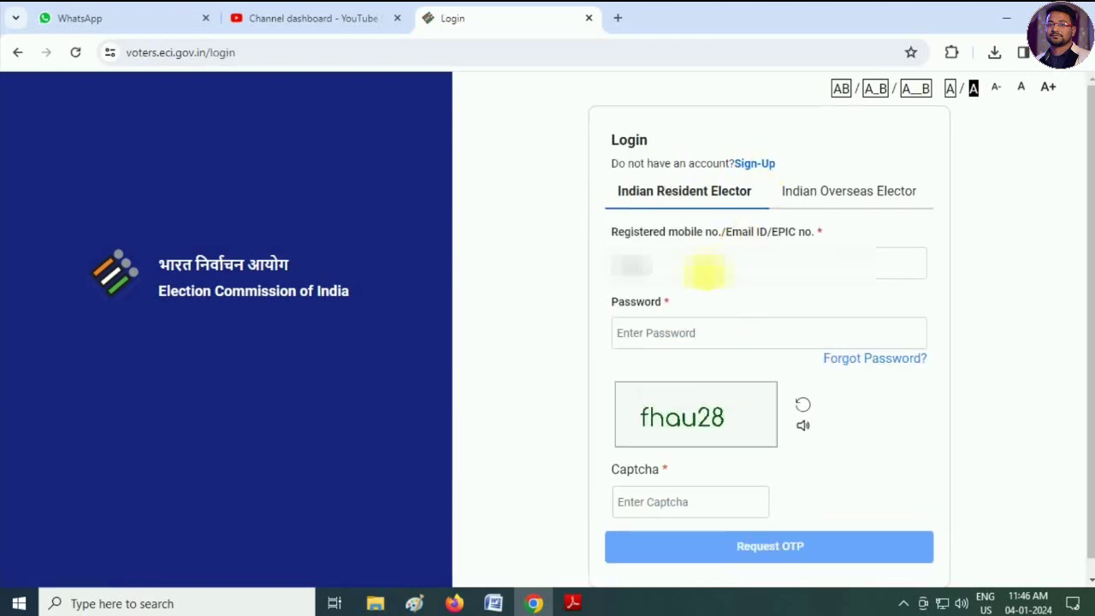
text(654)
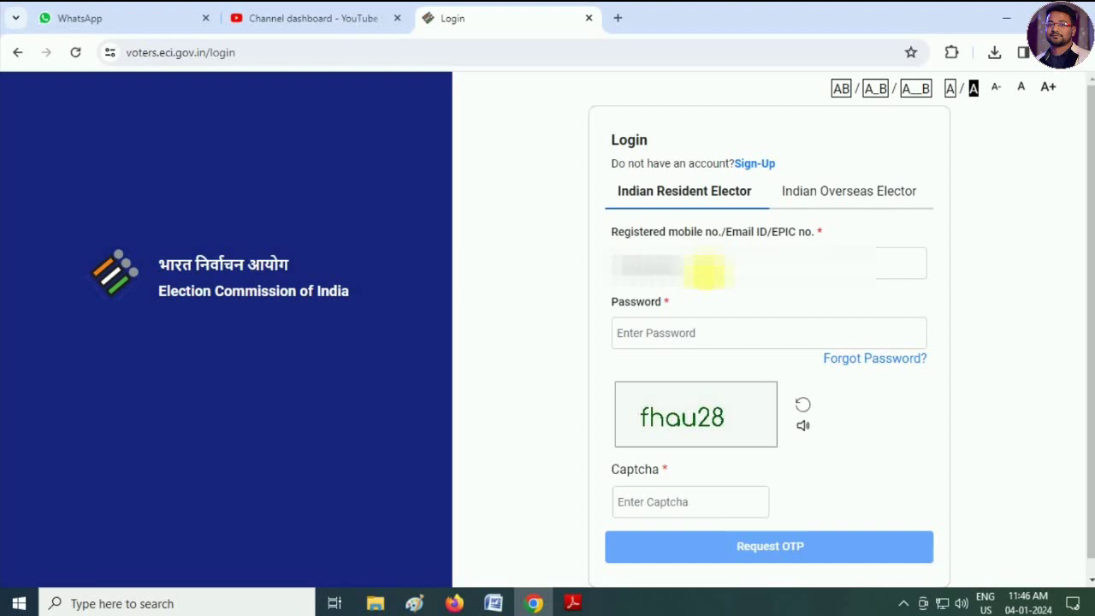
click(690, 337)
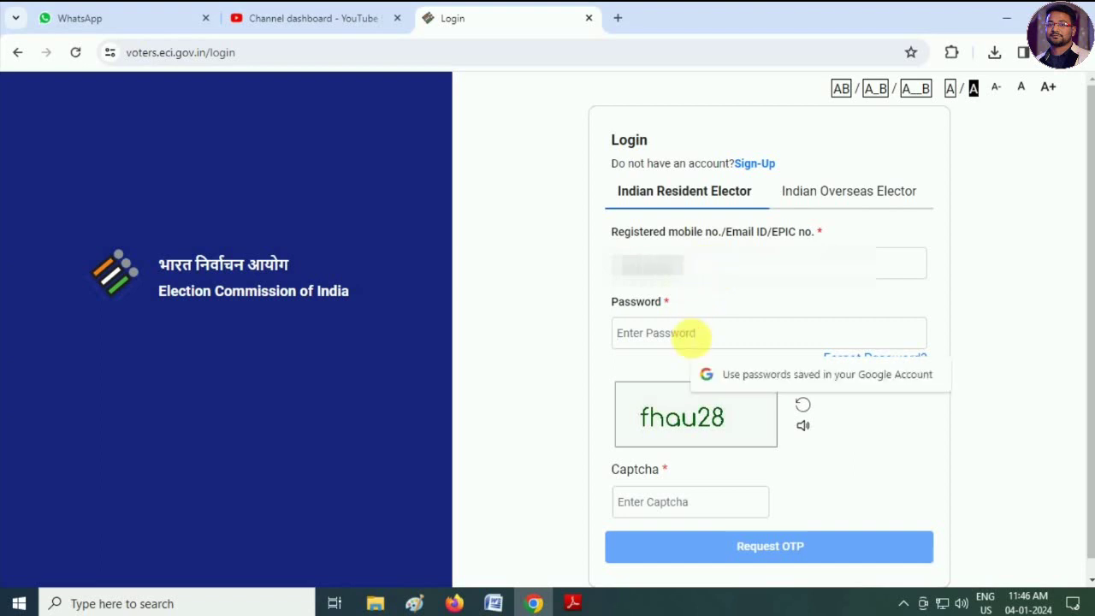
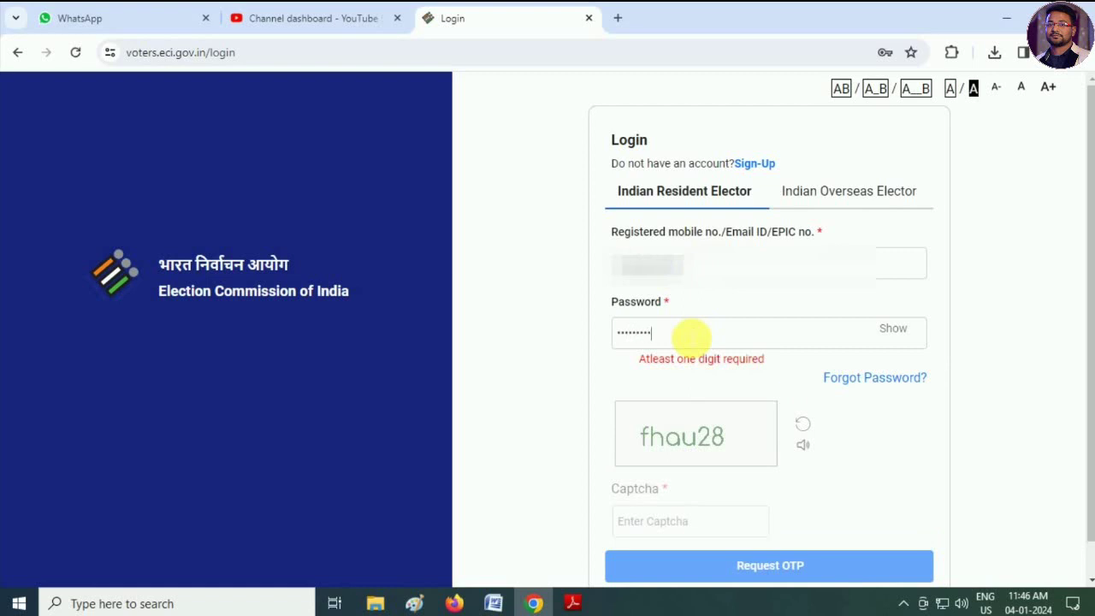
click(709, 526)
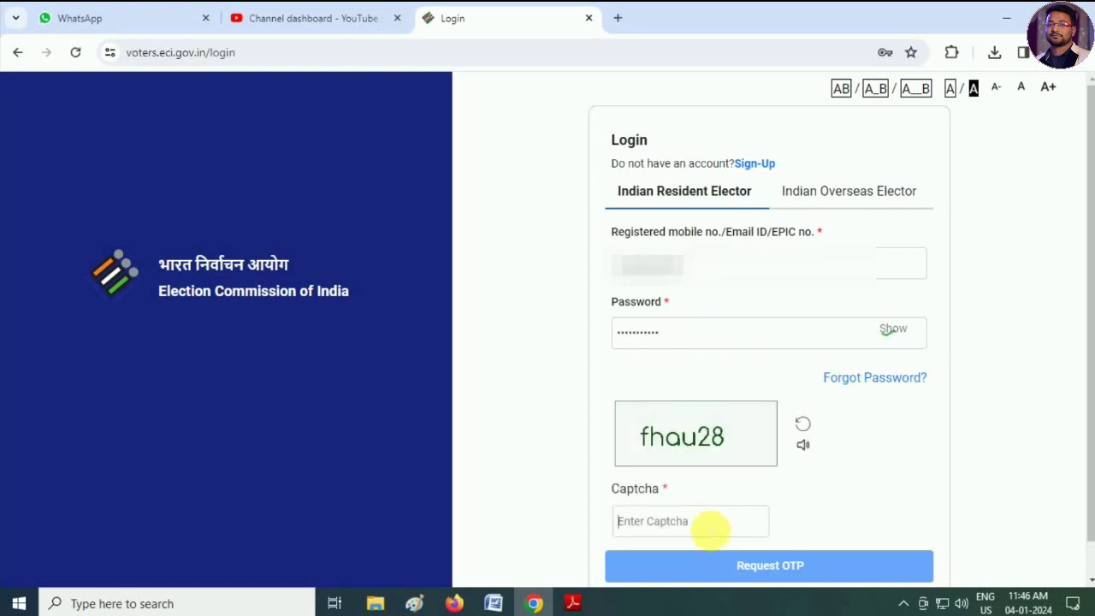
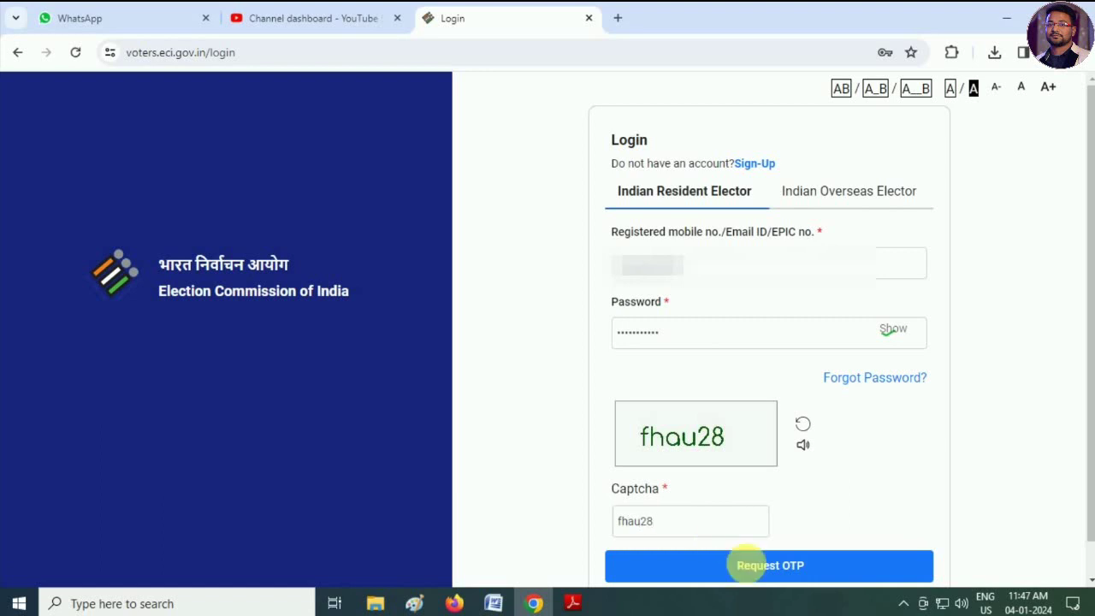
- Request a one-time password, enter it, and verify to log in
click(773, 575)
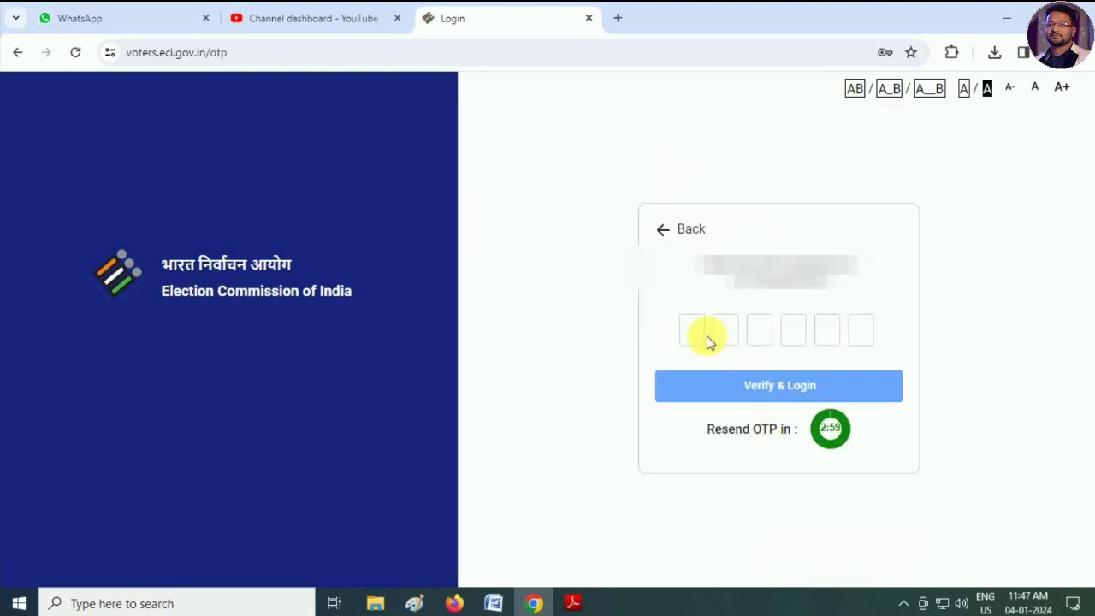
click(693, 334)
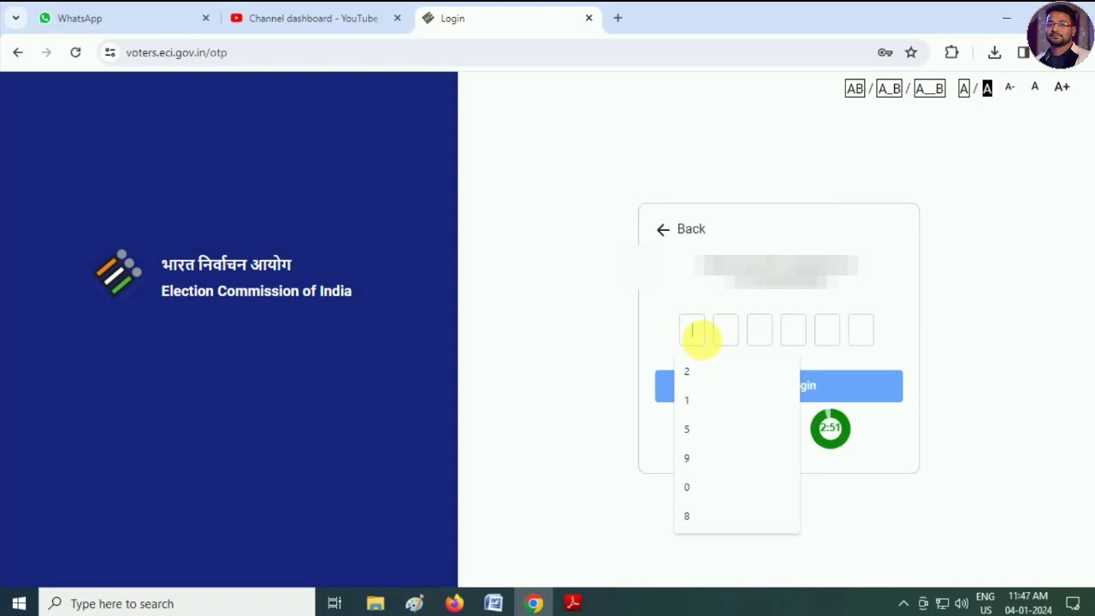
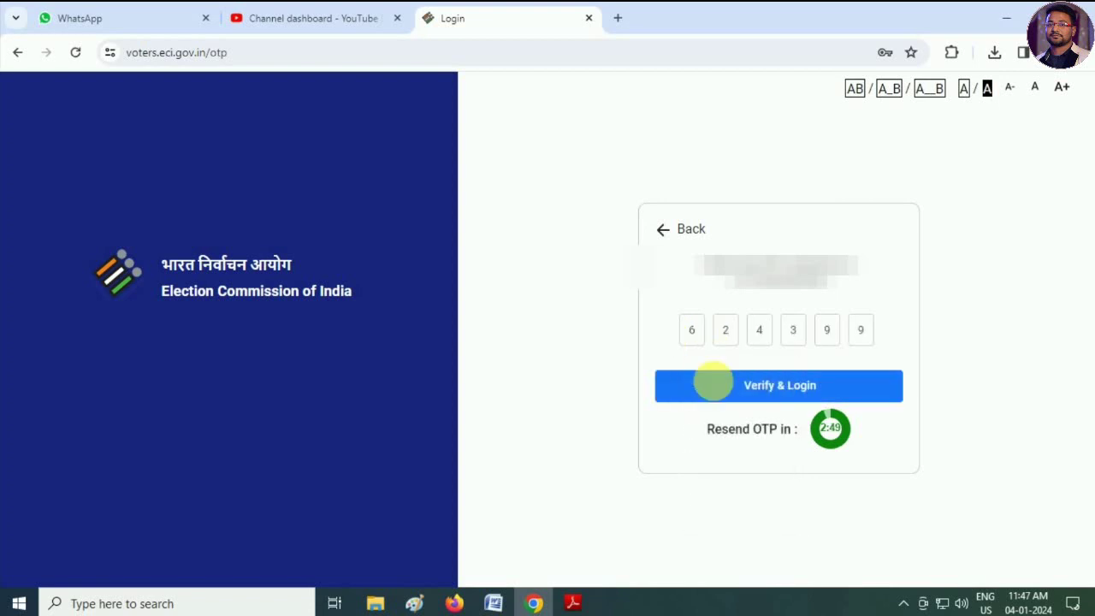
click(752, 387)
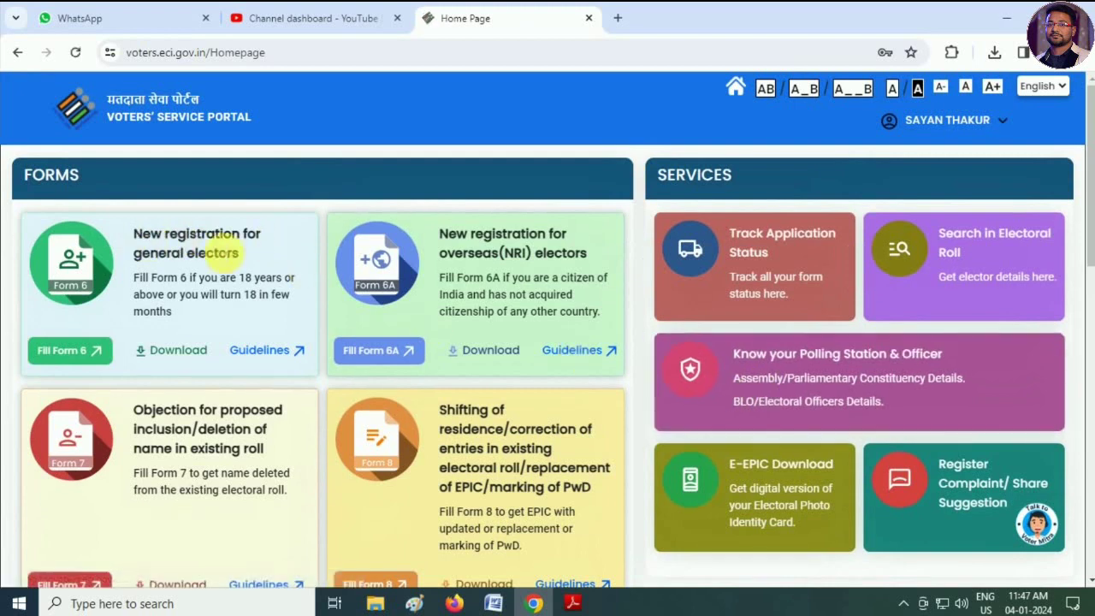
- Open Form 6 and choose West Bengal, DAKSHIN DINAJPUR and constituency Balurghat, then continue
click(72, 353)
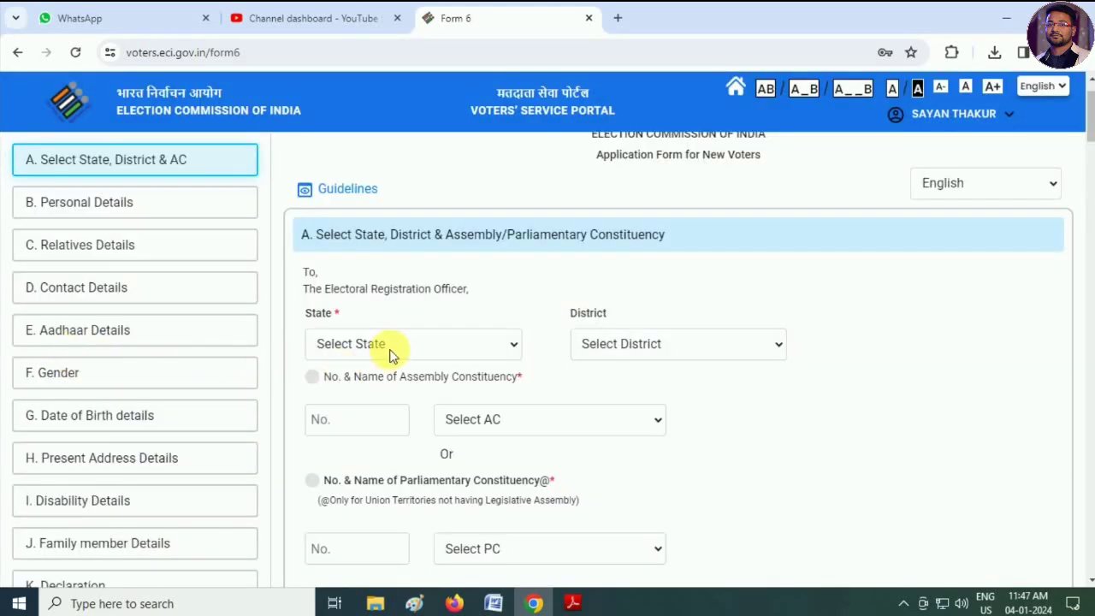
click(389, 346)
scroll(391, 264, down, 4)
click(360, 318)
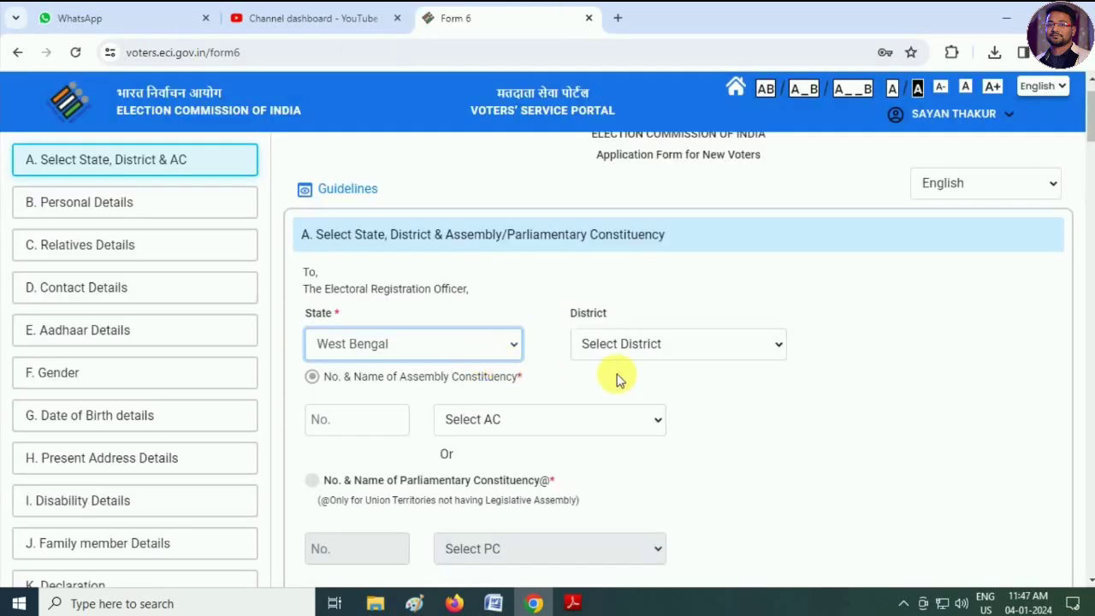
click(660, 350)
scroll(676, 257, down, 1)
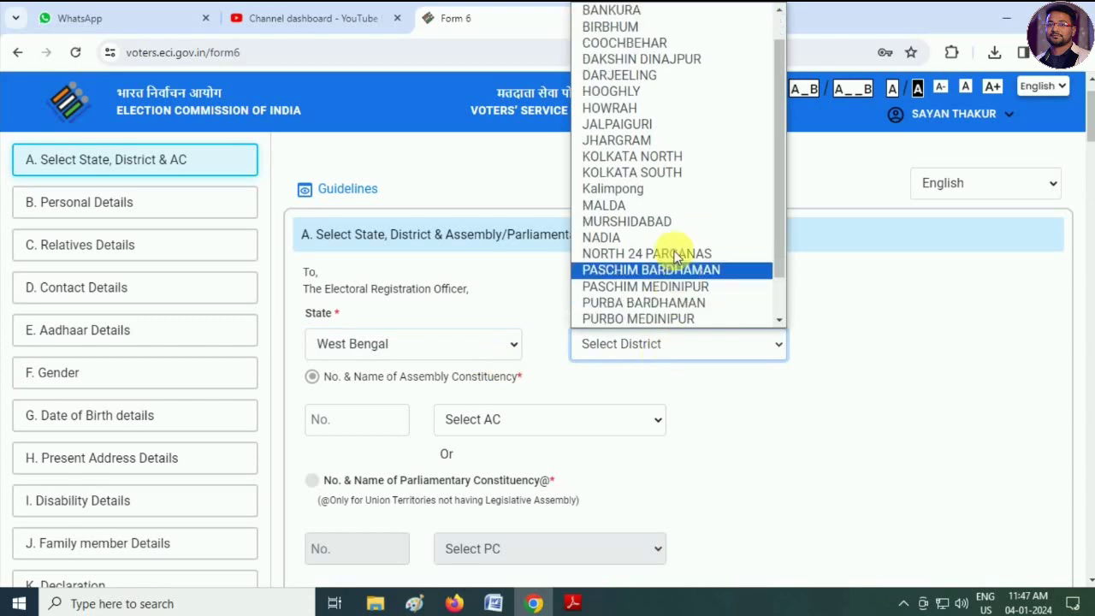
click(655, 61)
scroll(587, 298, down, 1)
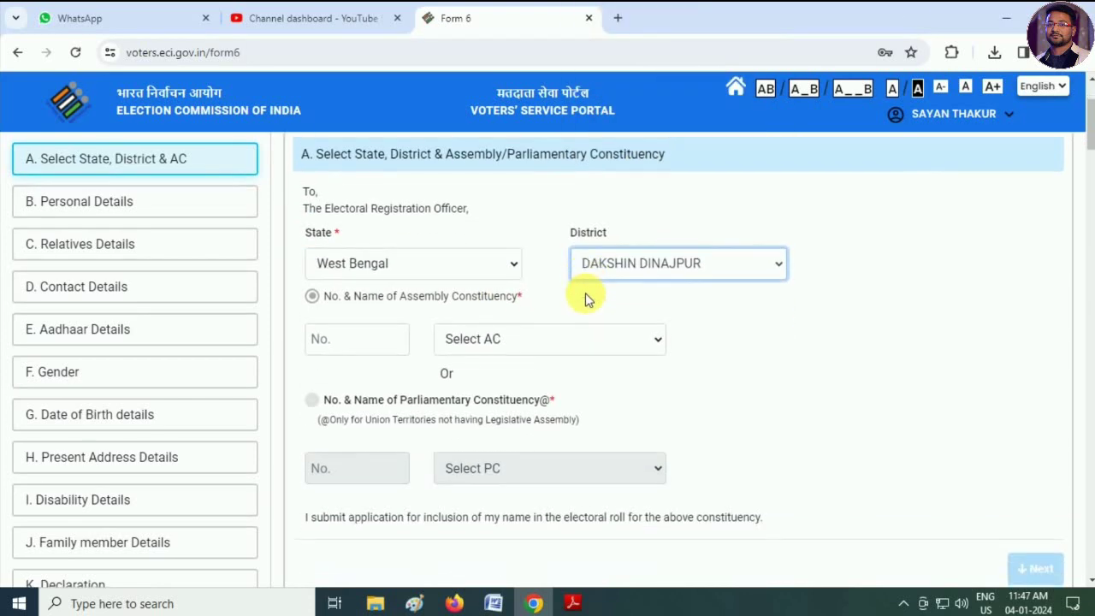
click(493, 337)
click(480, 379)
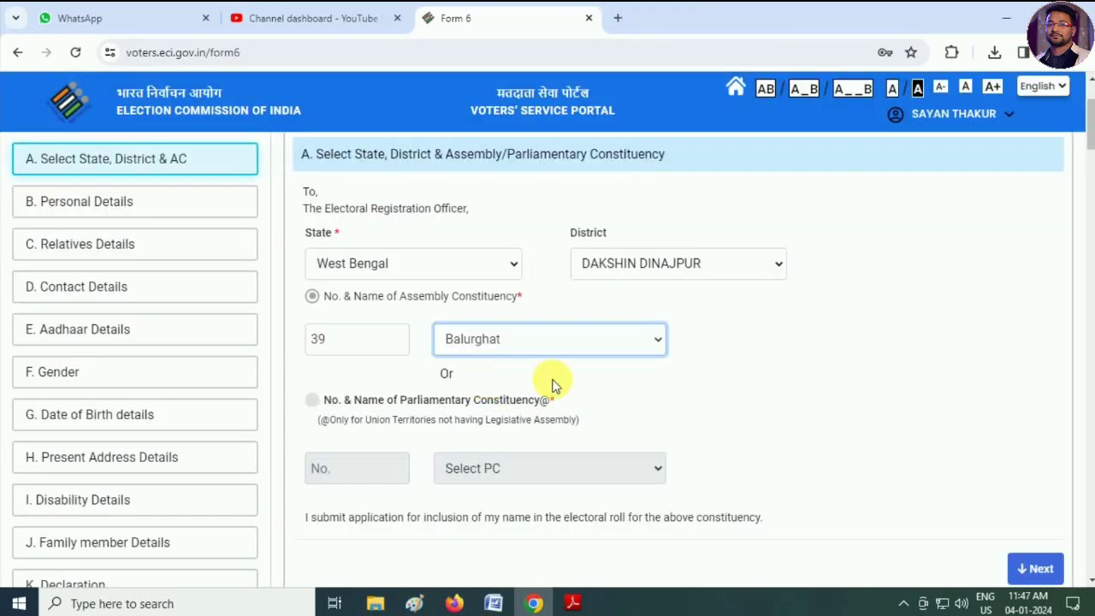
scroll(582, 386, down, 2)
click(1037, 410)
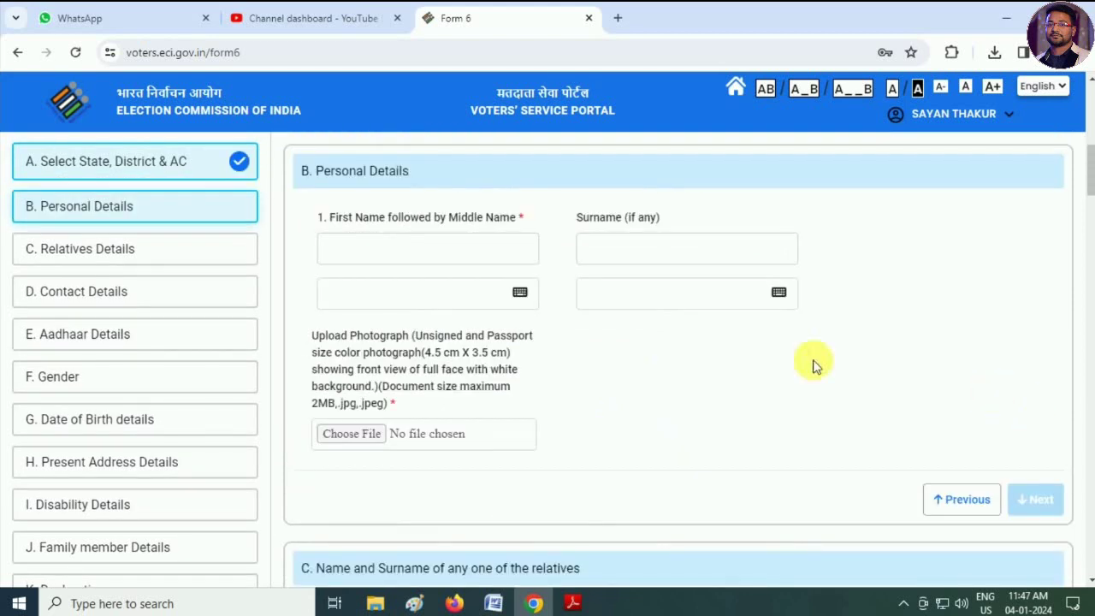
- Enter the applicant's first name and surname
click(416, 251)
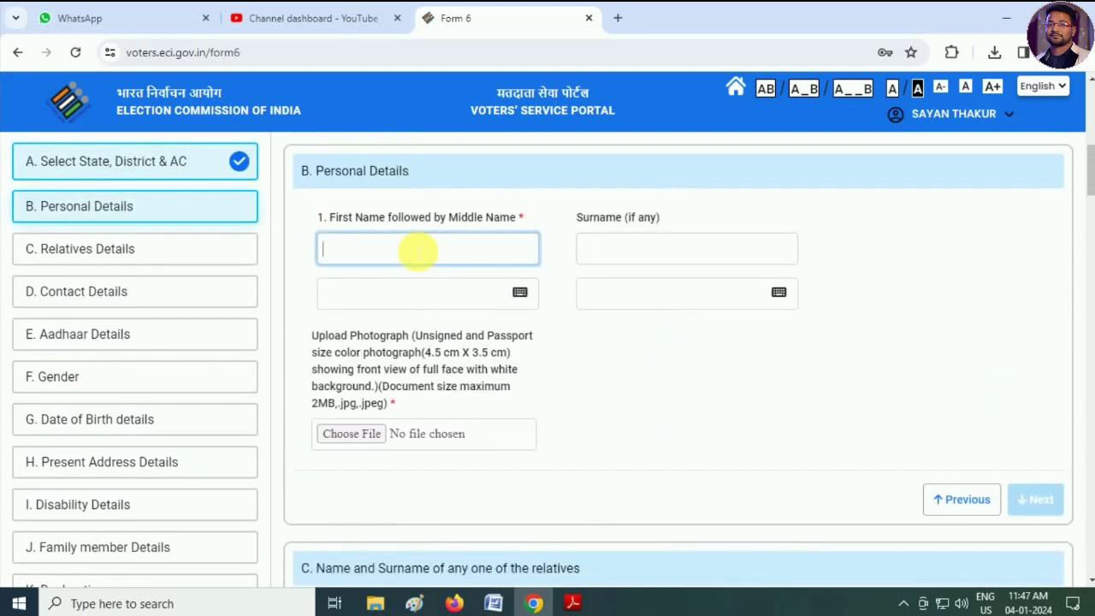
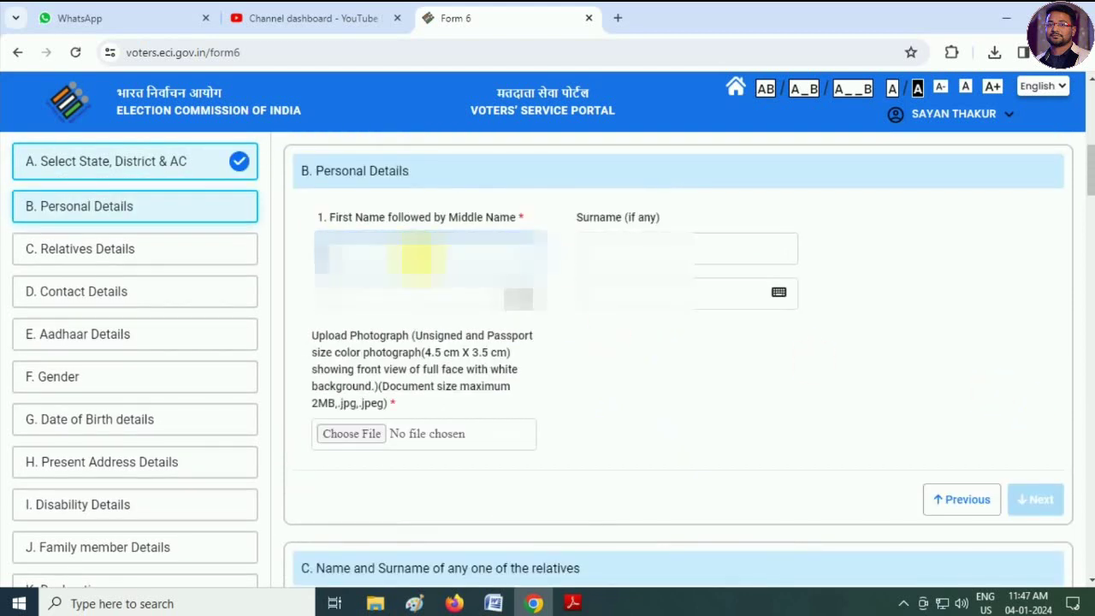
key(Tab)
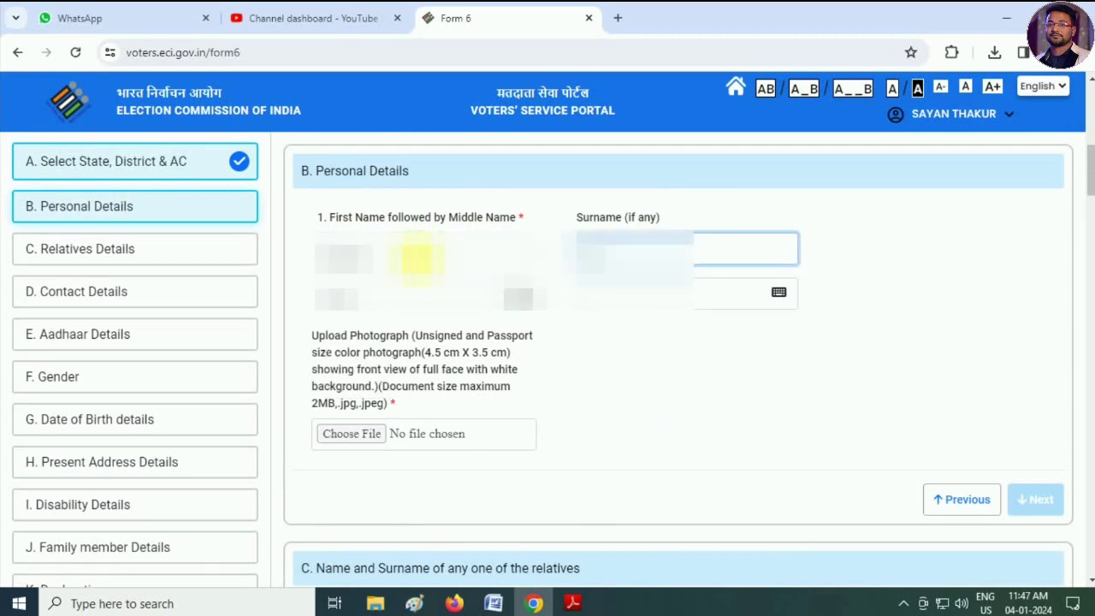
key(Tab)
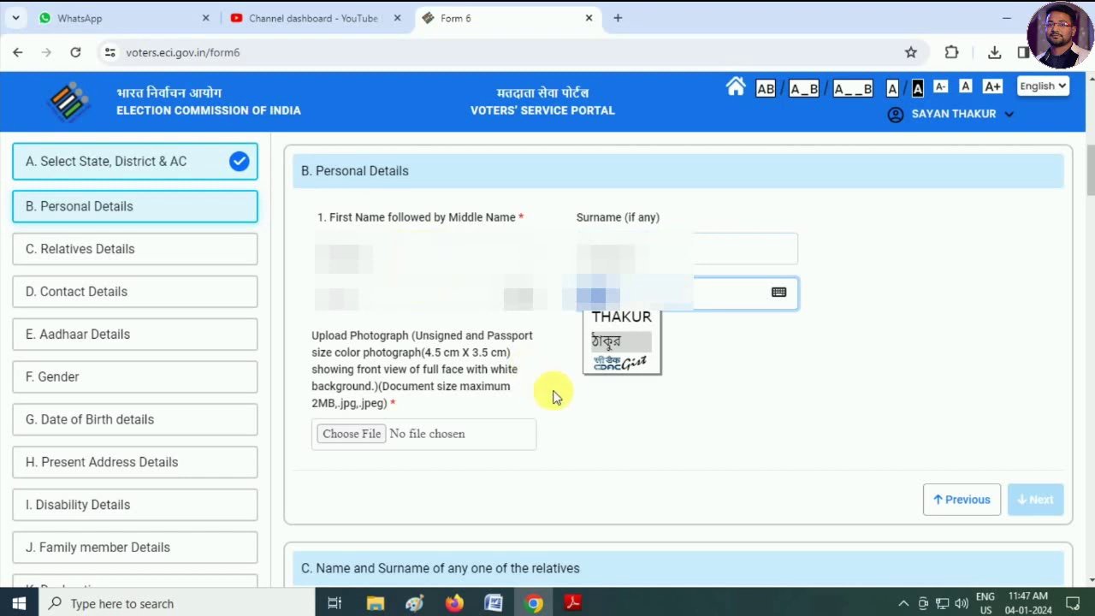
click(725, 387)
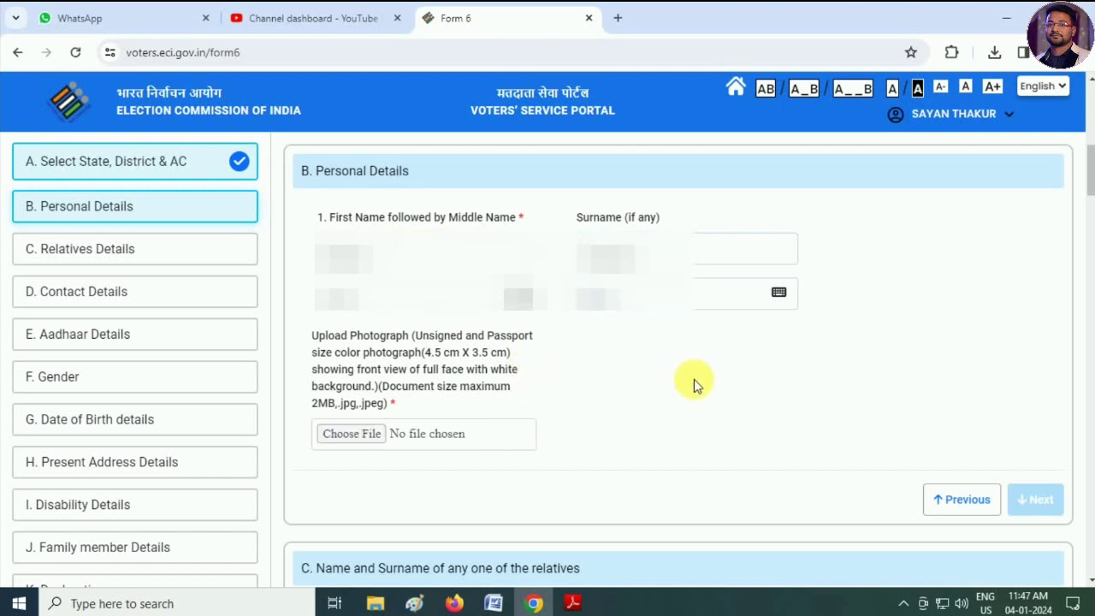
- Upload the applicant's photo from Desktop\Scan, keep the crop, and continue to Relatives
click(353, 433)
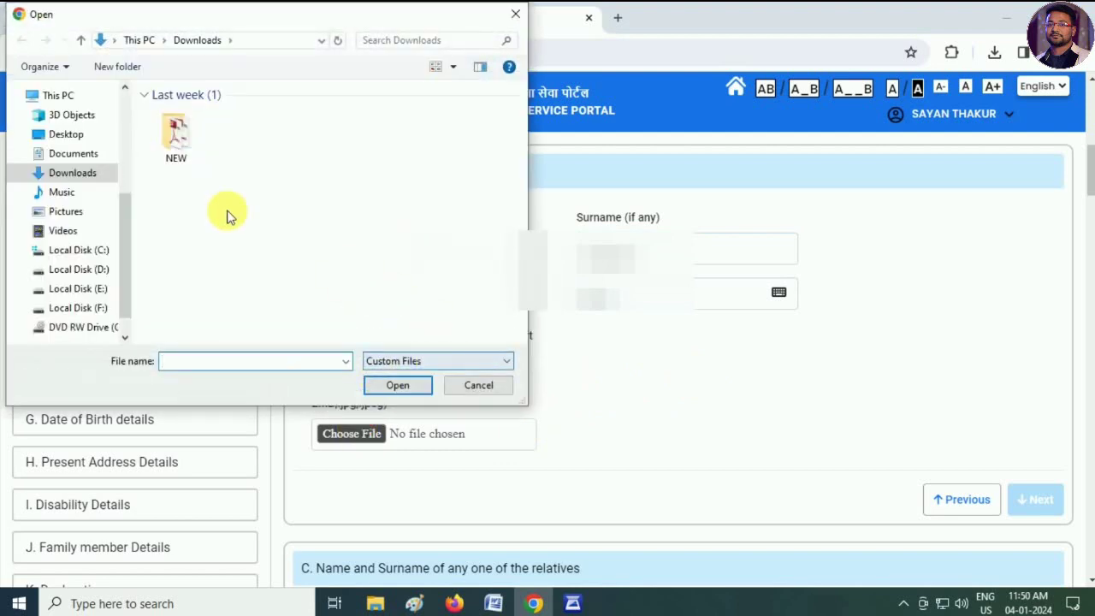
click(72, 135)
double_click(185, 244)
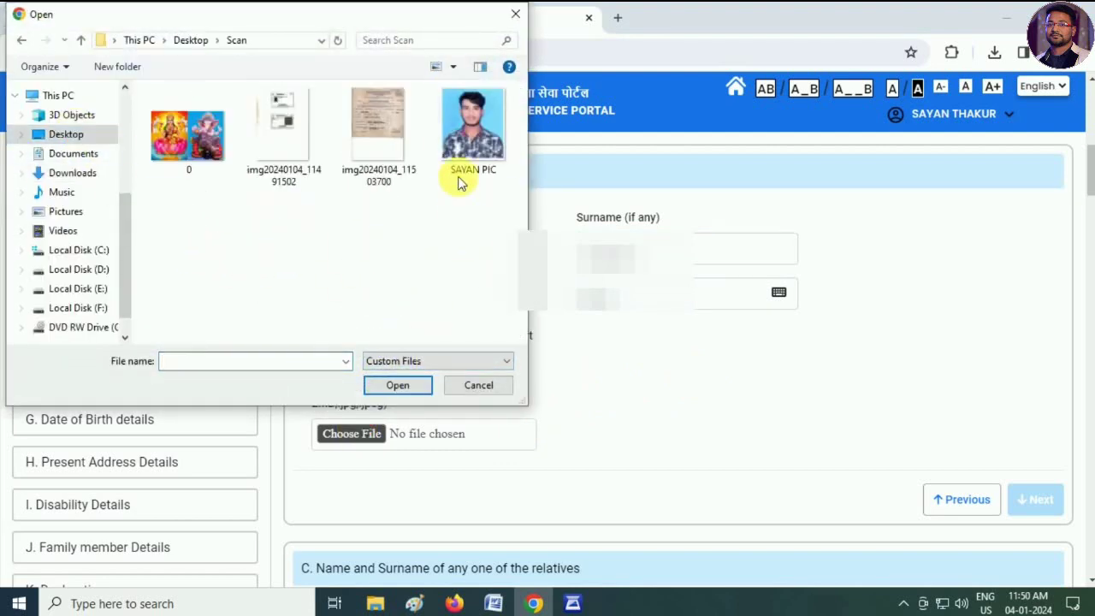
double_click(459, 180)
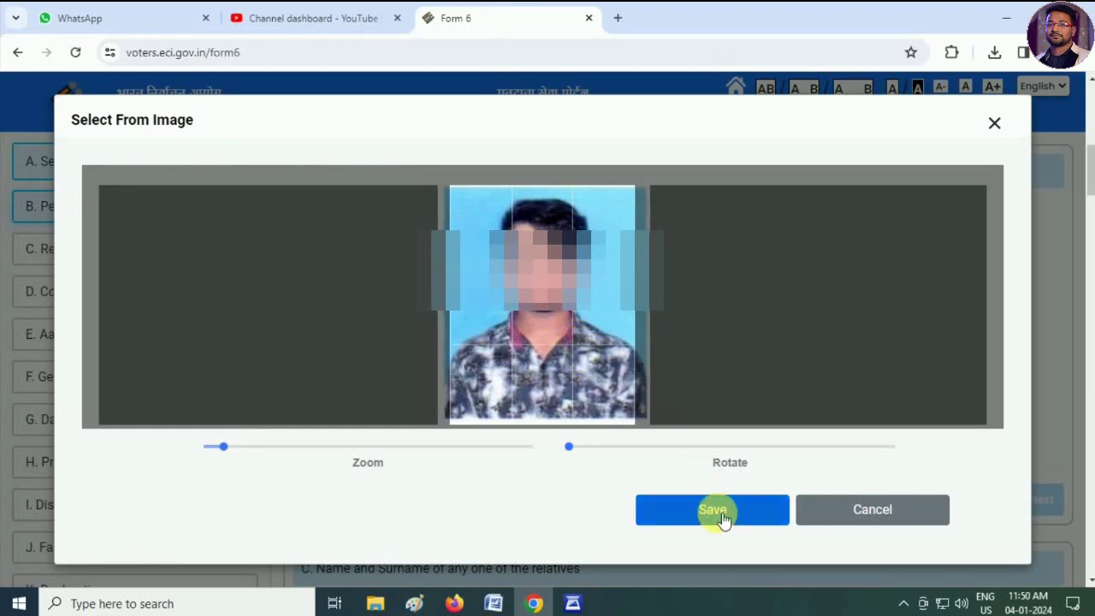
click(717, 516)
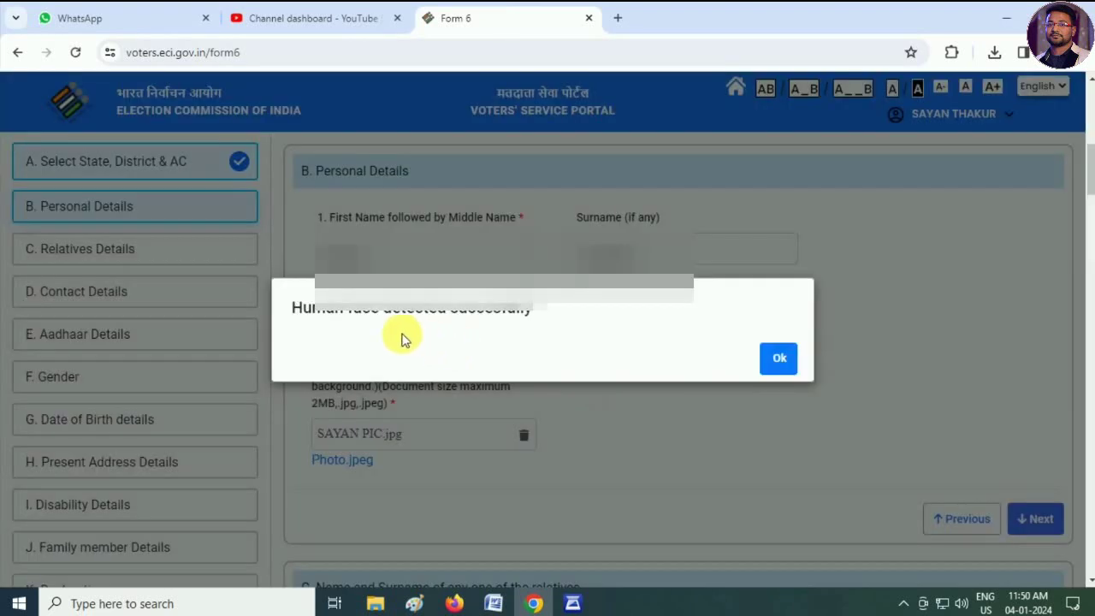
click(781, 366)
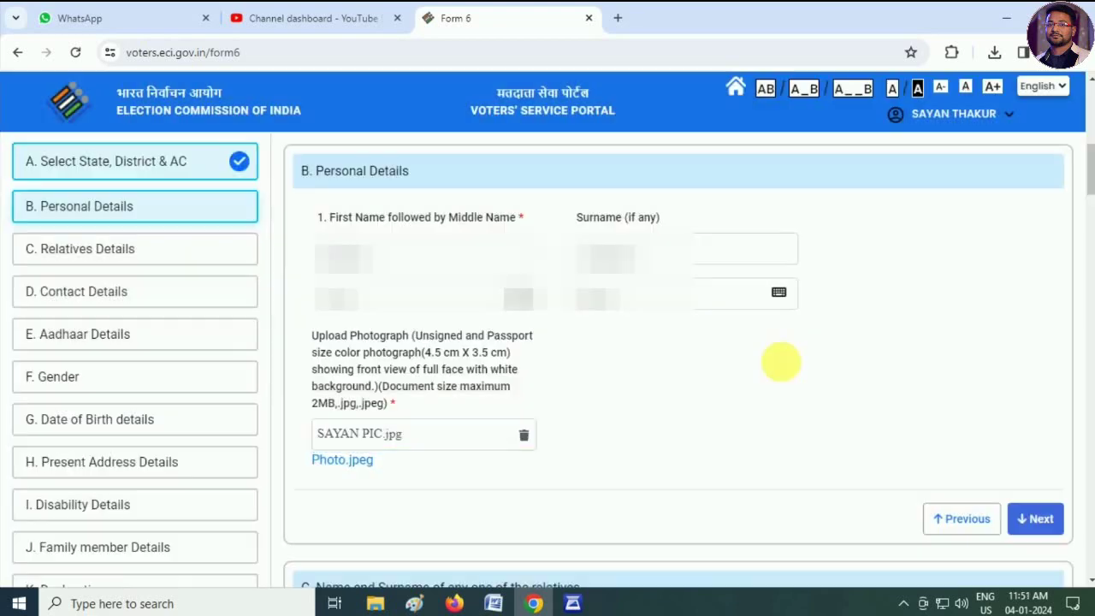
click(1037, 519)
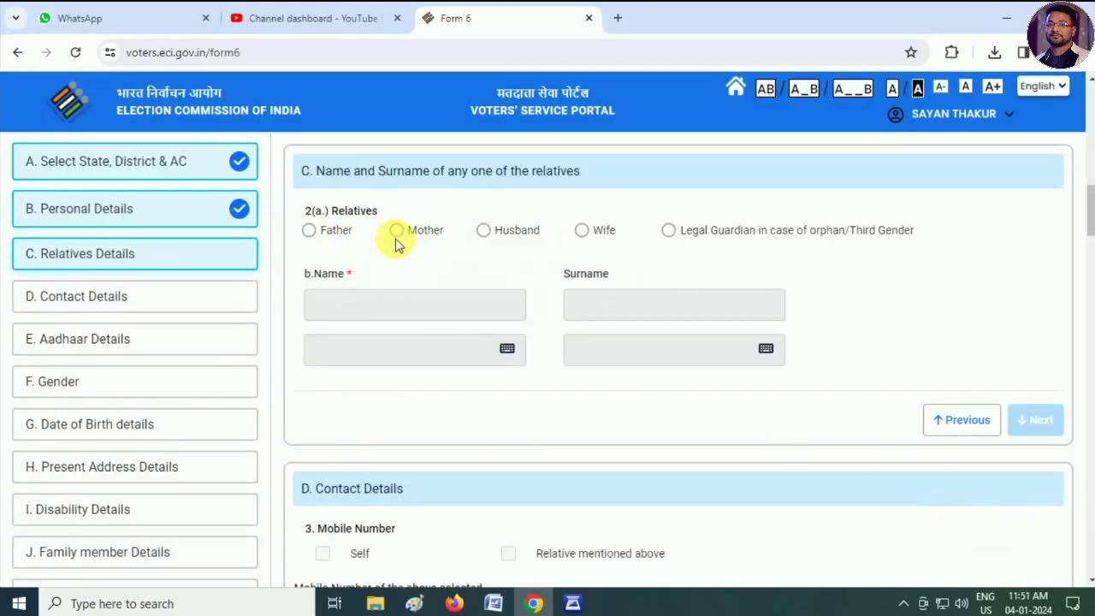
- Select Father as the relative and enter his name and surname, including regional script
click(309, 232)
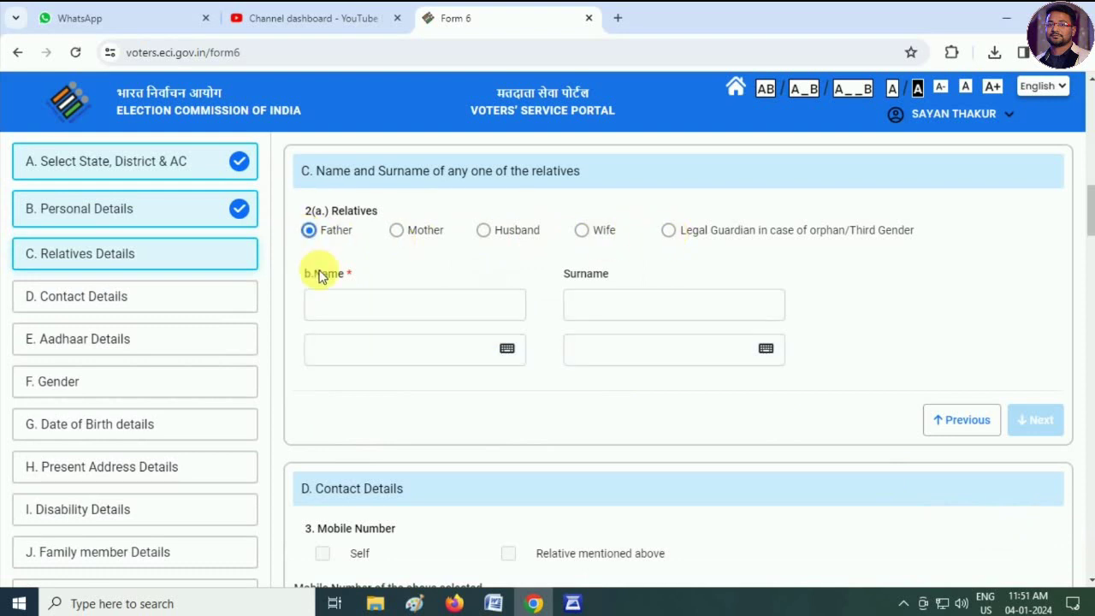
click(343, 312)
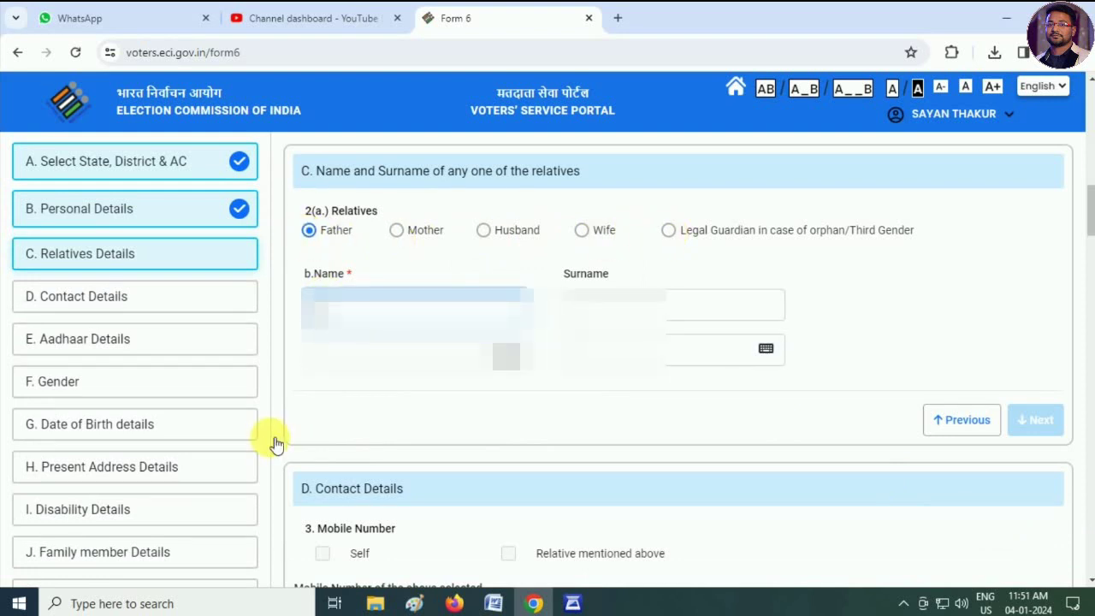
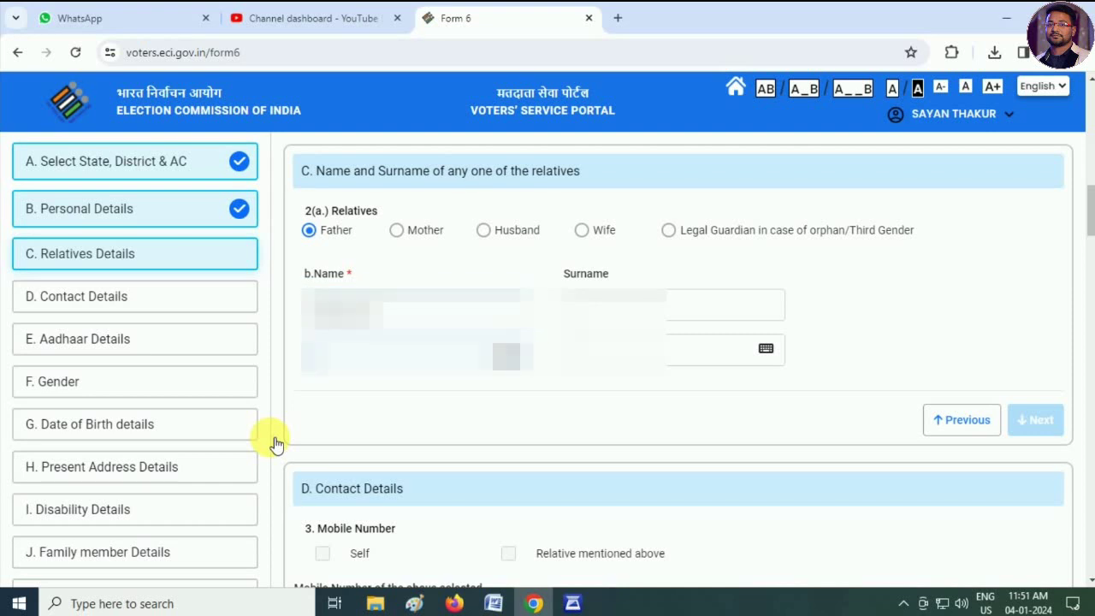
key(Tab)
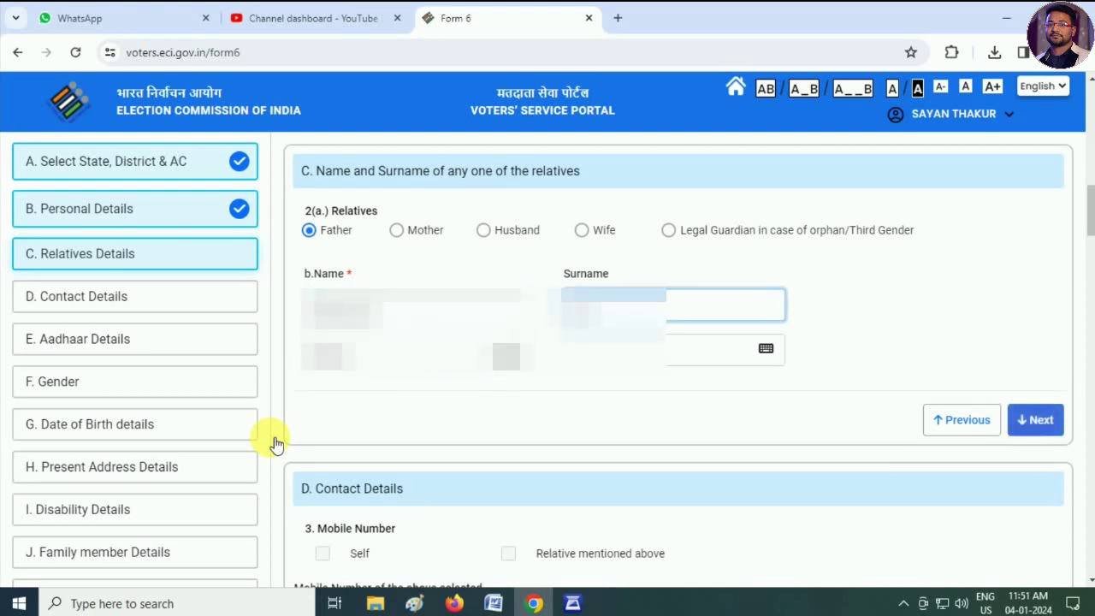
key(Tab)
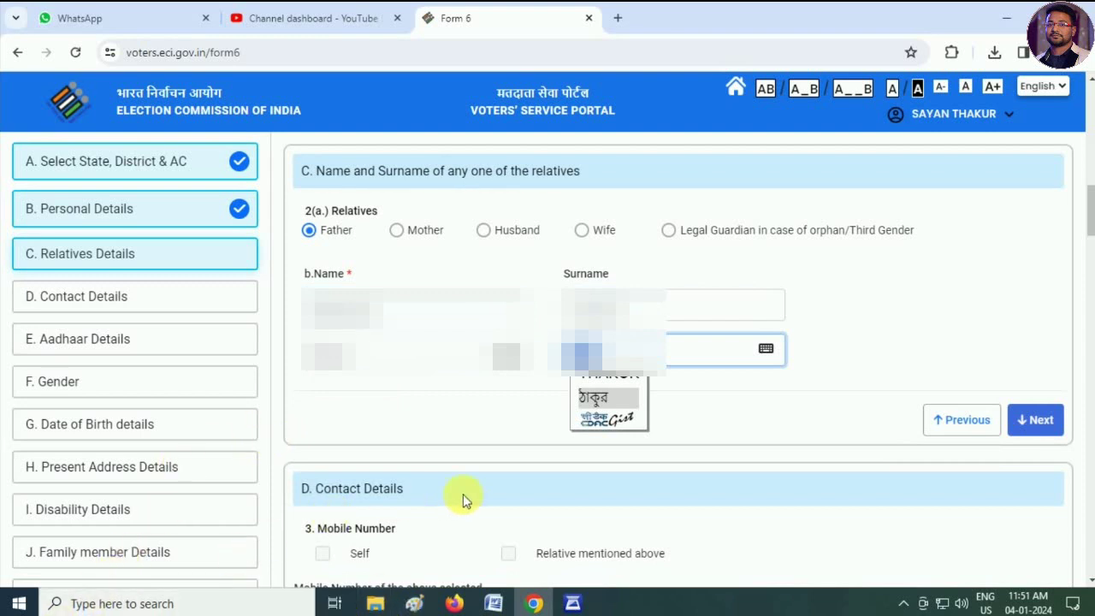
click(824, 358)
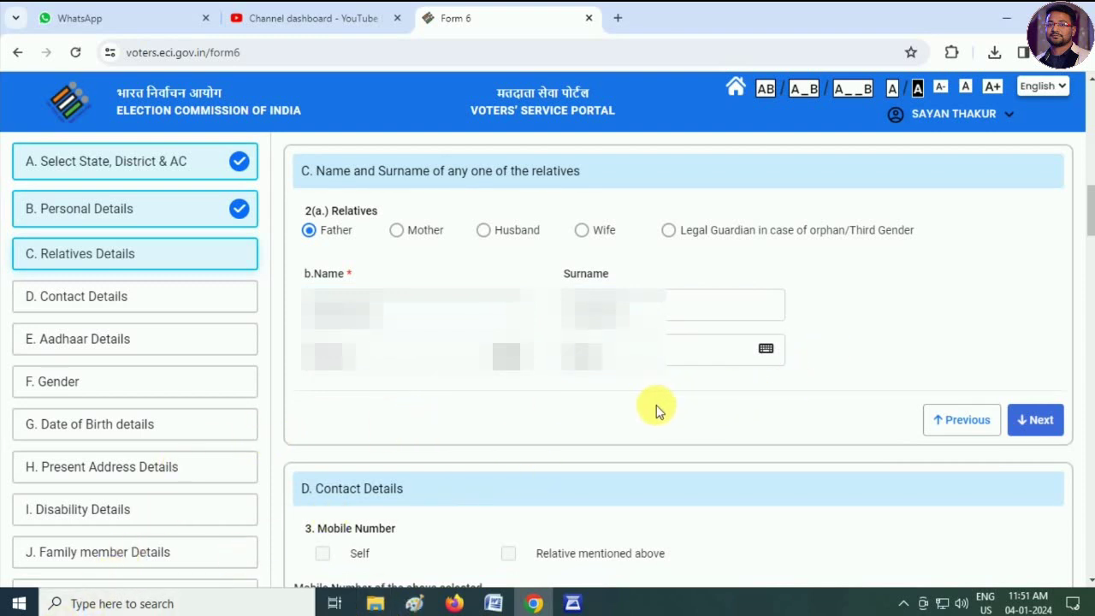
- On Contact Details, choose Self and enter the applicant's own mobile number
click(1037, 425)
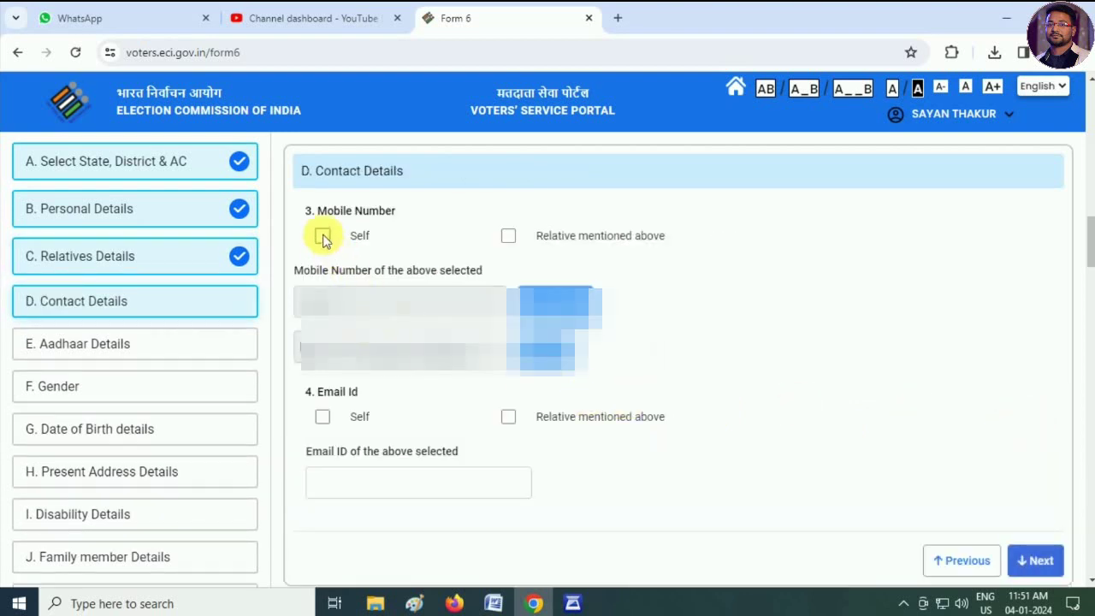
click(323, 238)
click(382, 312)
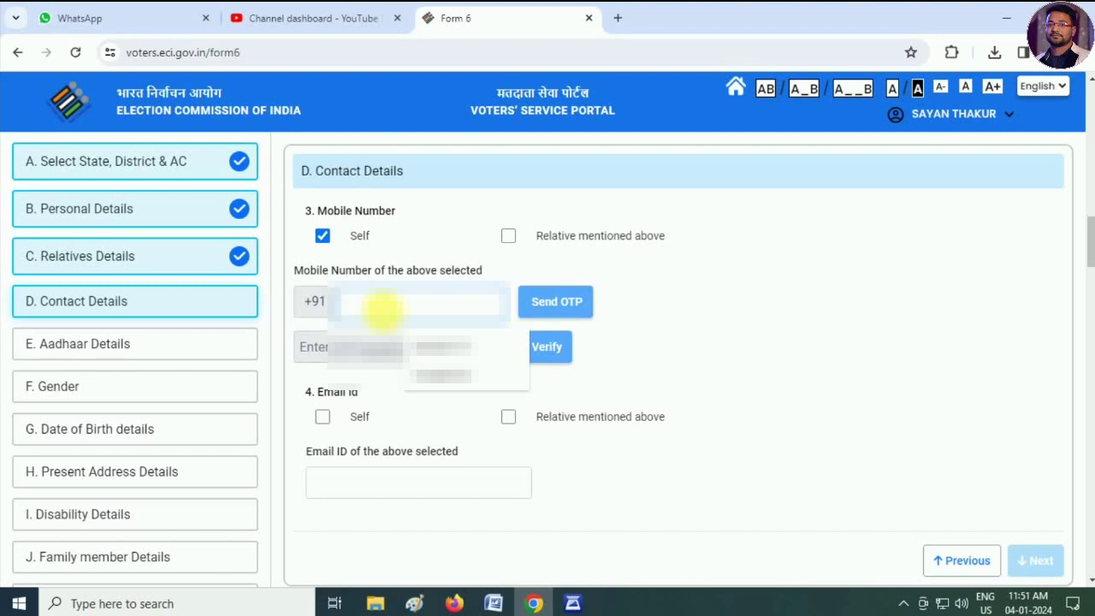
text(9)
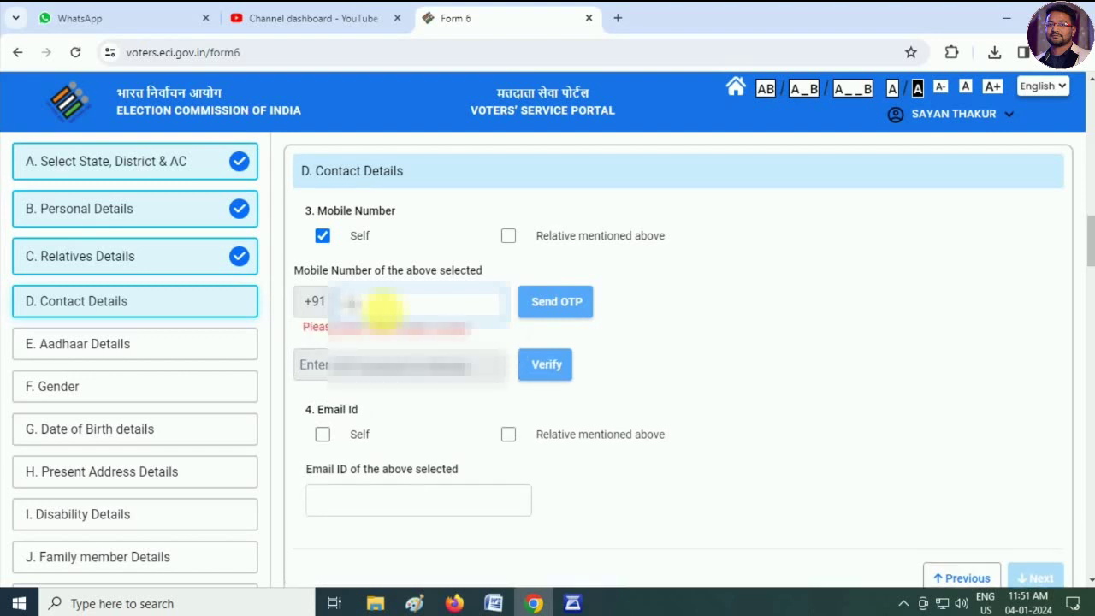
text(876543210)
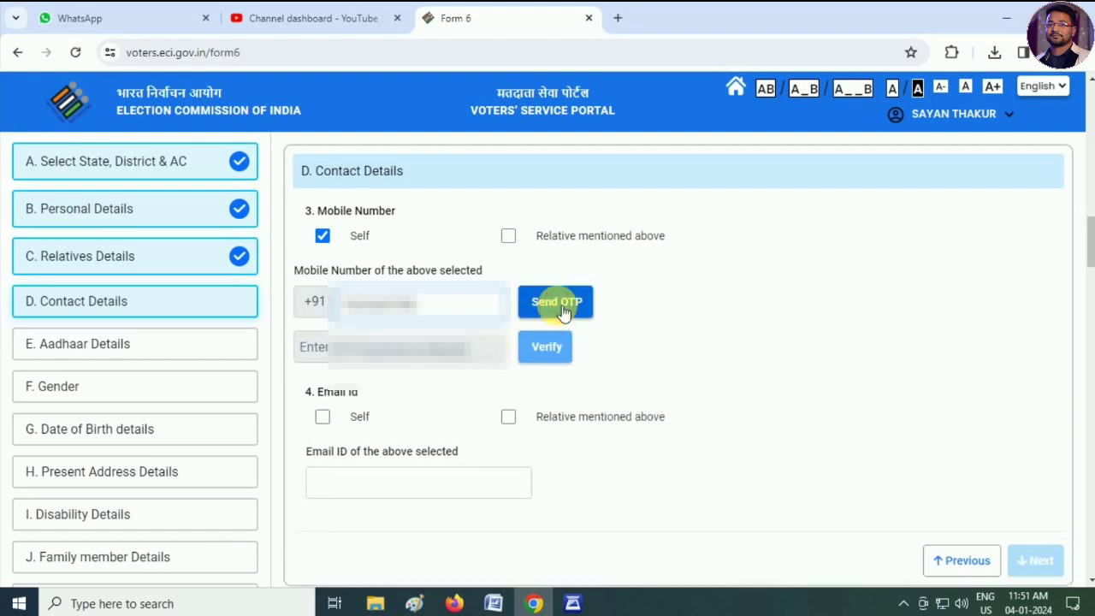
- Request the one-time password, enter it, and verify the mobile number
click(558, 306)
click(422, 385)
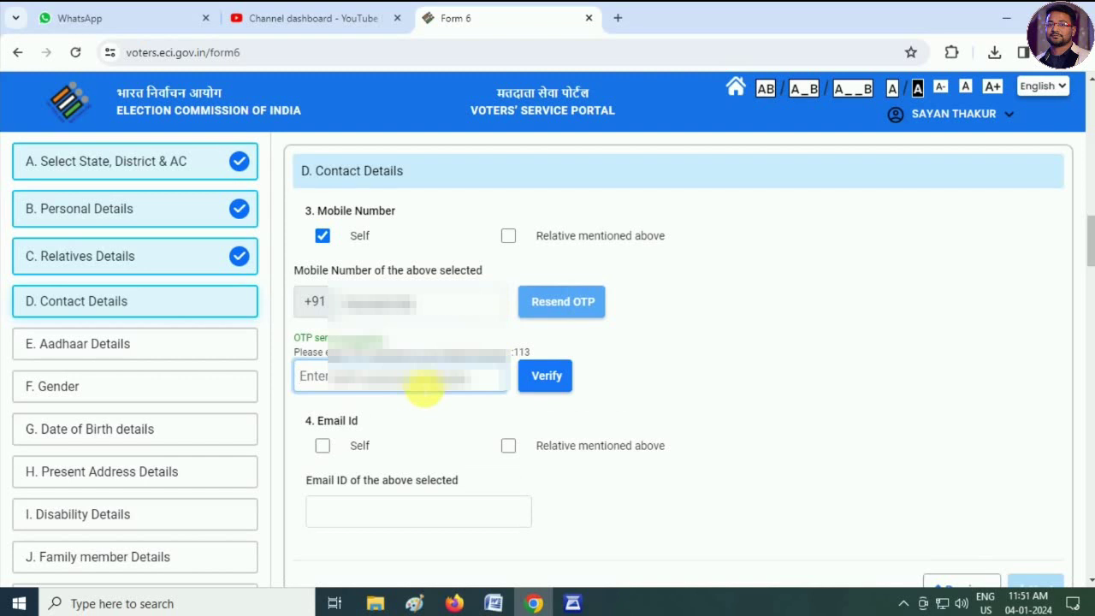
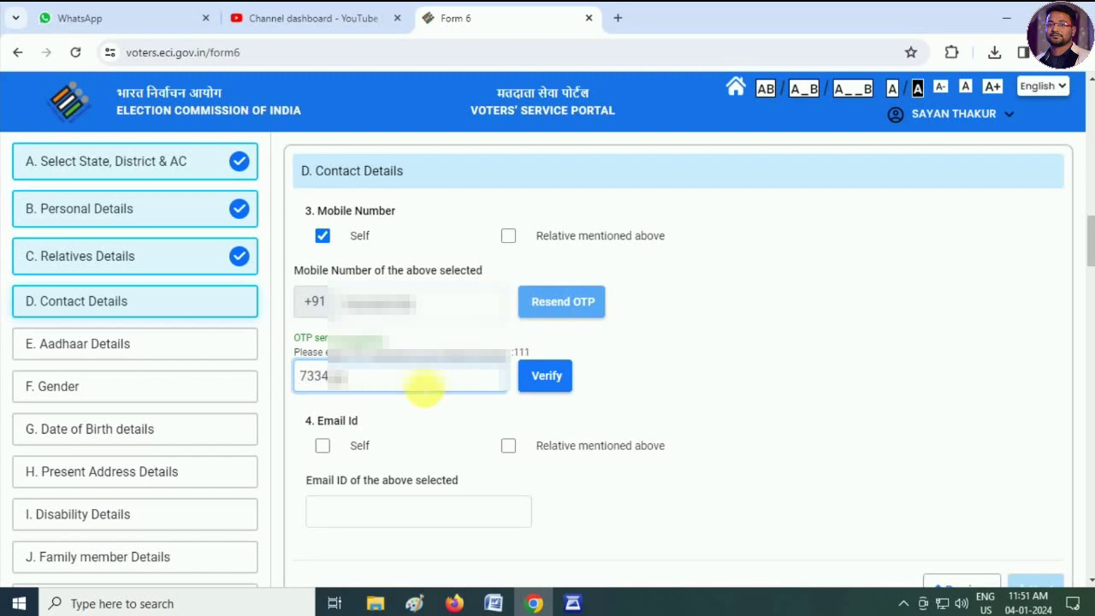
click(545, 376)
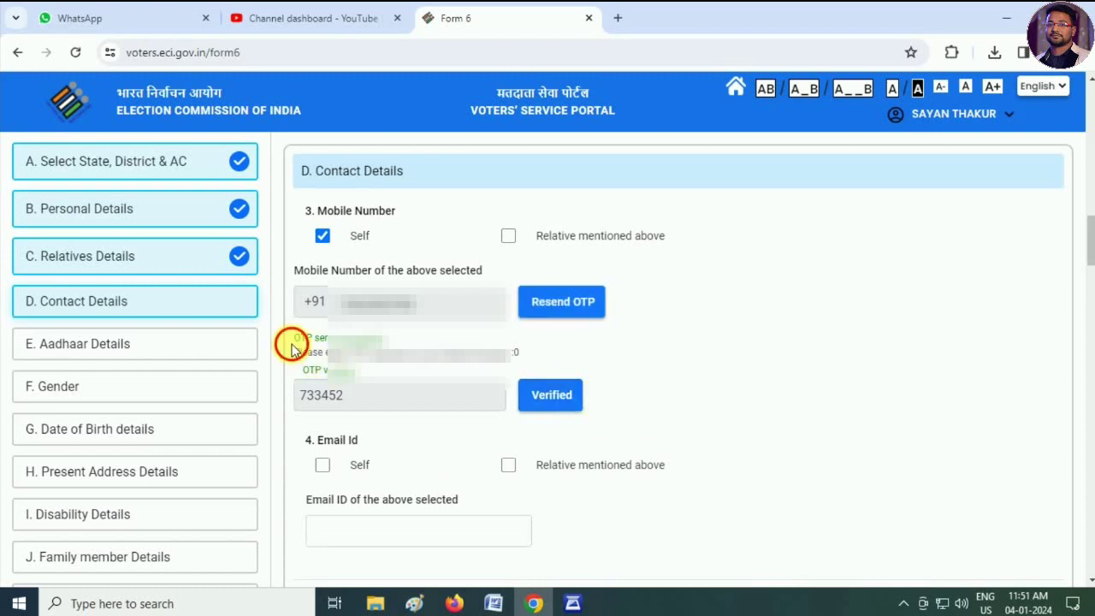
drag(291, 337, 387, 343)
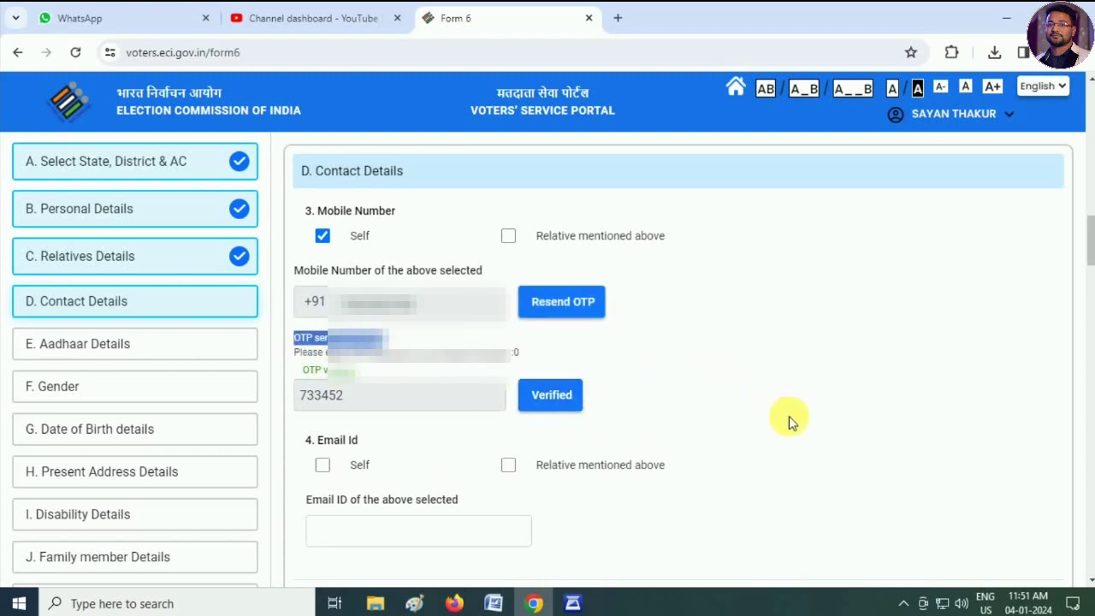
scroll(787, 421, down, 3)
- Choose Aadhaar Number, enter the applicant's Aadhaar number, and continue to Gender
click(1029, 369)
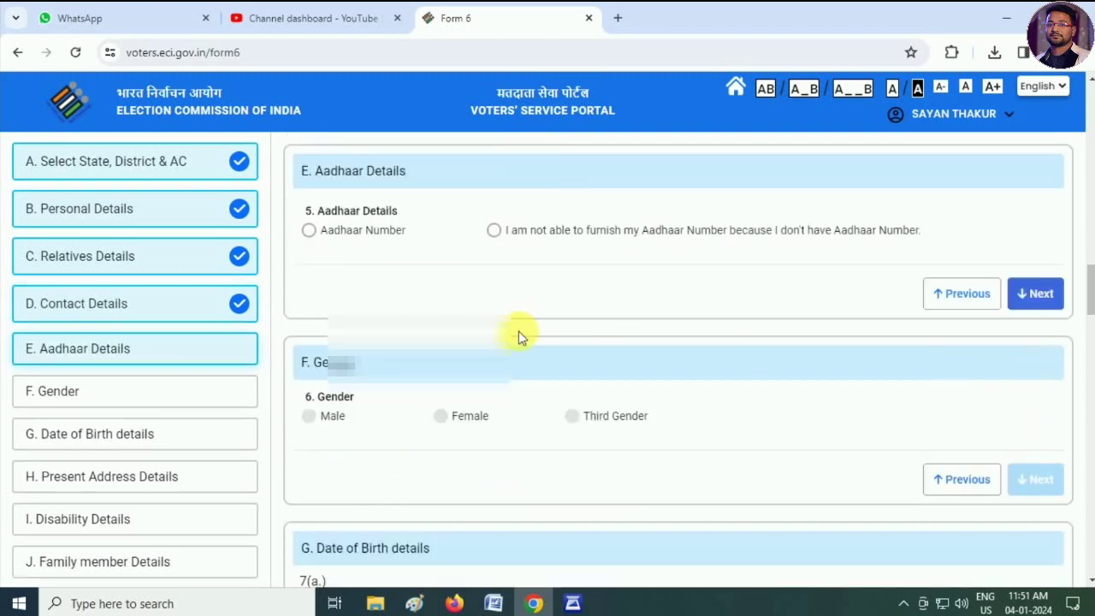
click(308, 233)
click(367, 305)
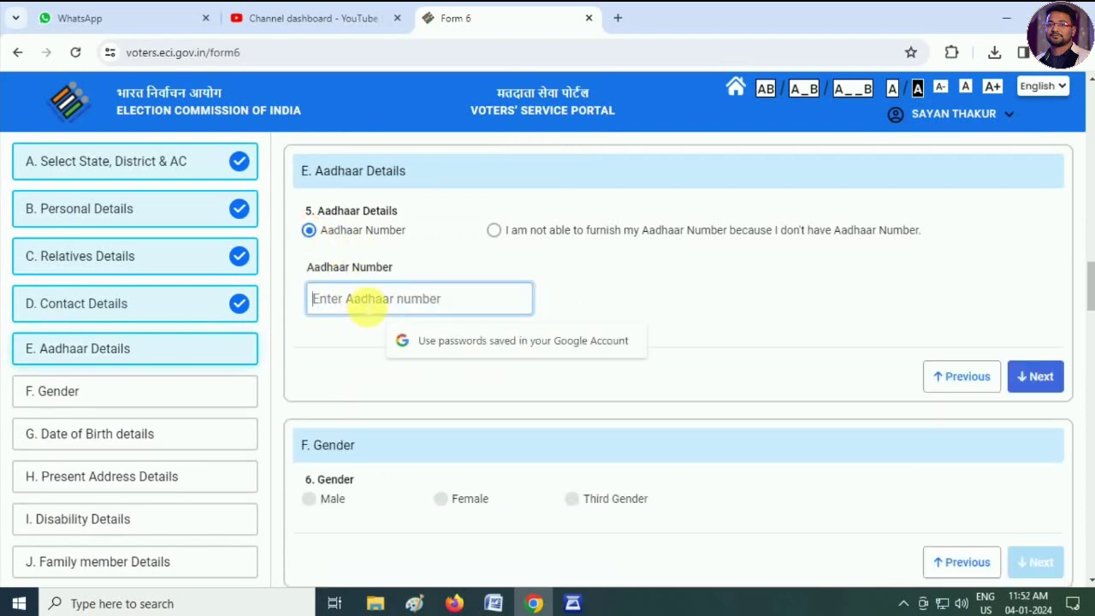
text(123)
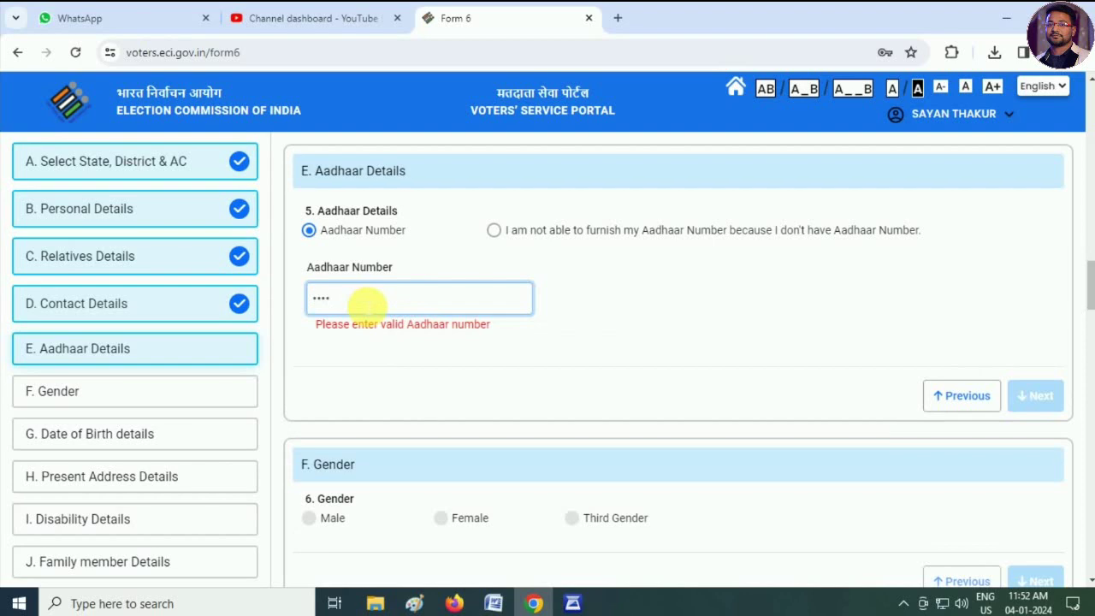
text(4567890)
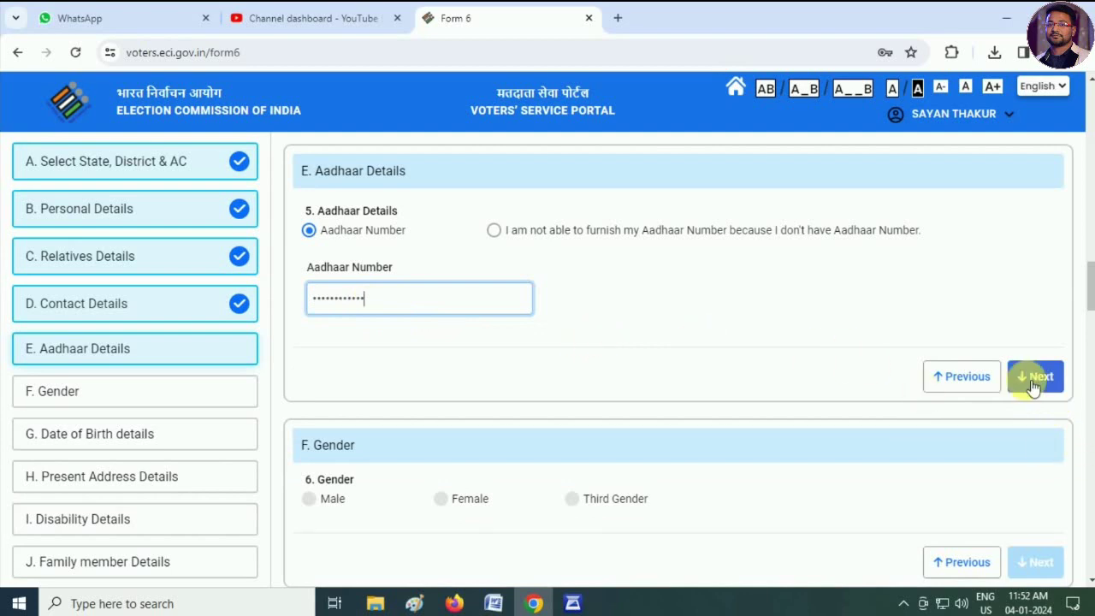
triple_click(508, 233)
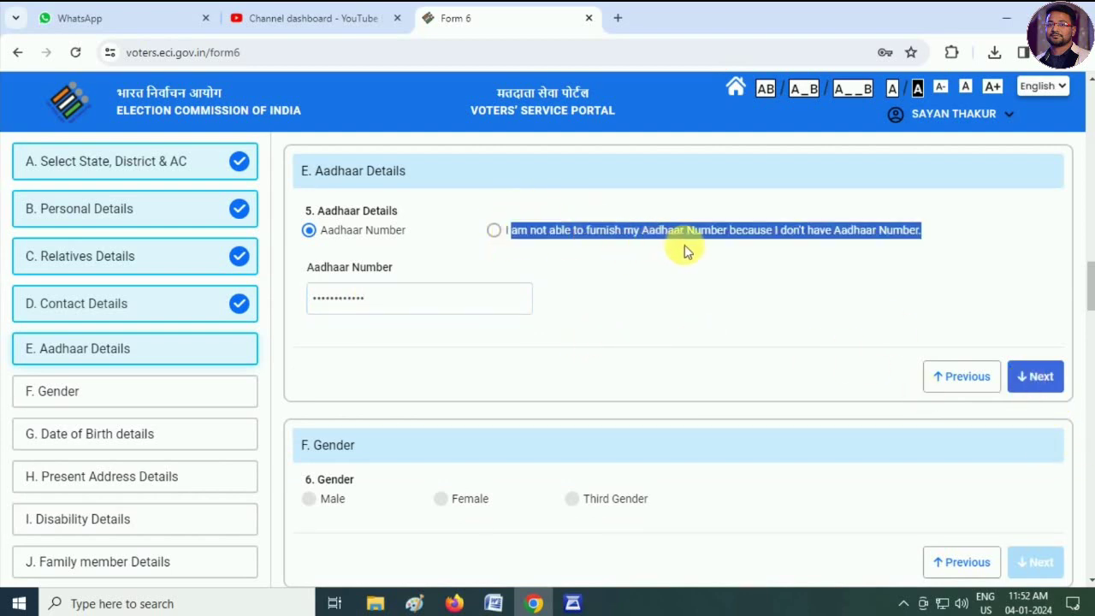
click(819, 281)
click(1039, 378)
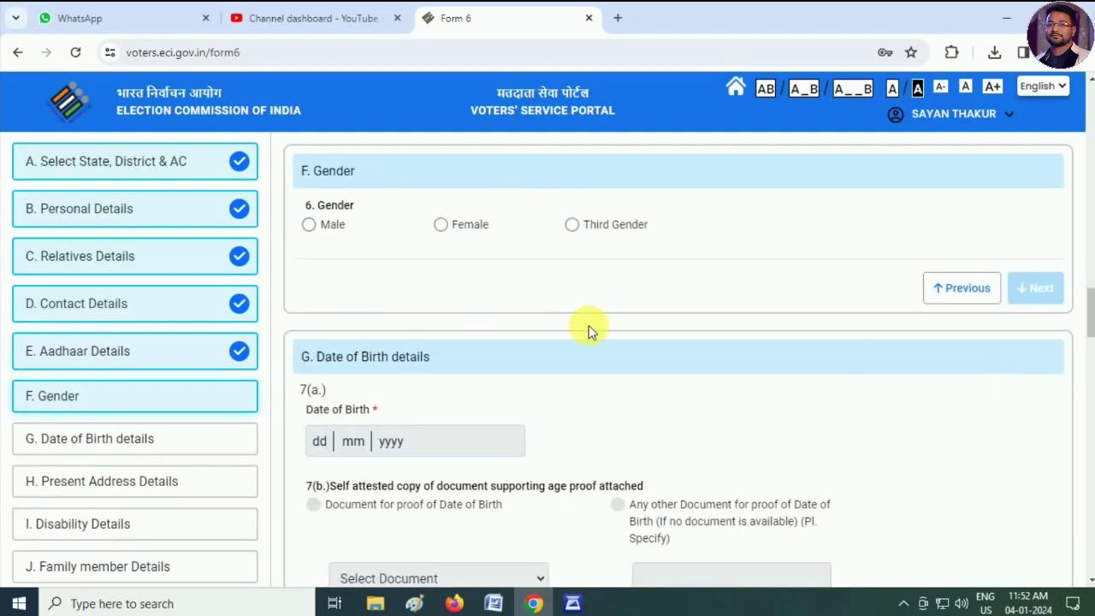
- Set the gender to Male and enter the applicant's date of birth
click(309, 225)
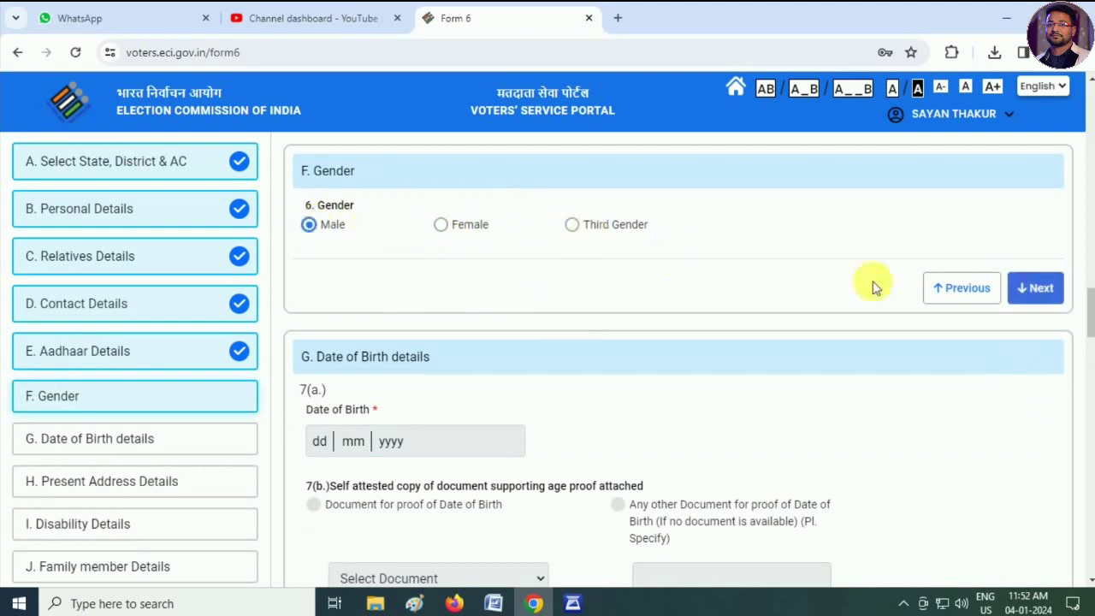
click(1038, 287)
click(321, 255)
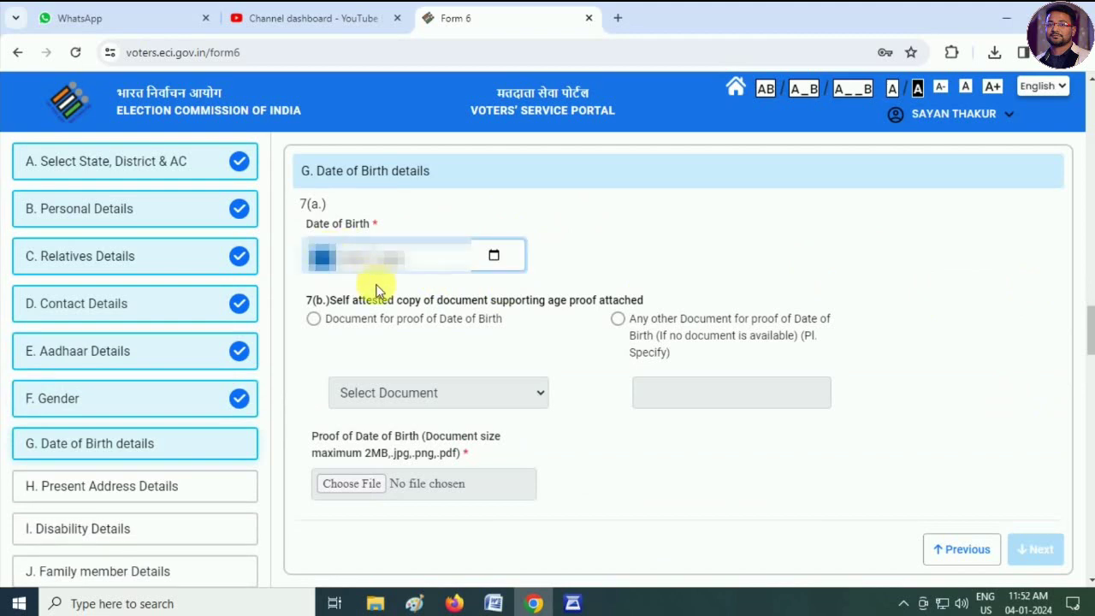
key(Tab)
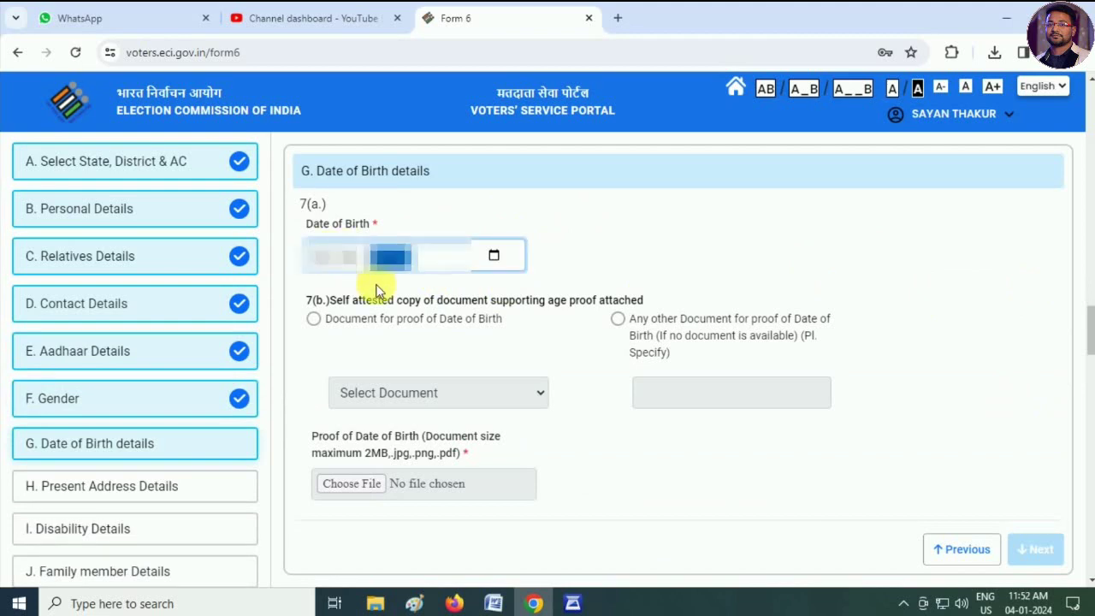
click(453, 345)
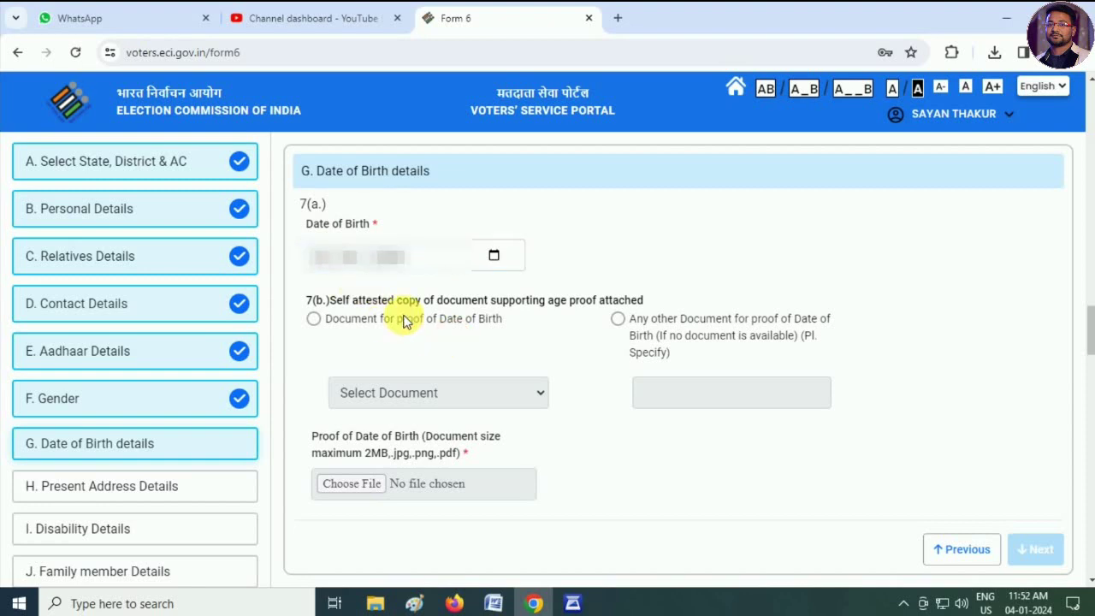
- Attach Birth Certificate scan img20240104_11503700.jpg as date-of-birth proof
click(313, 319)
click(382, 395)
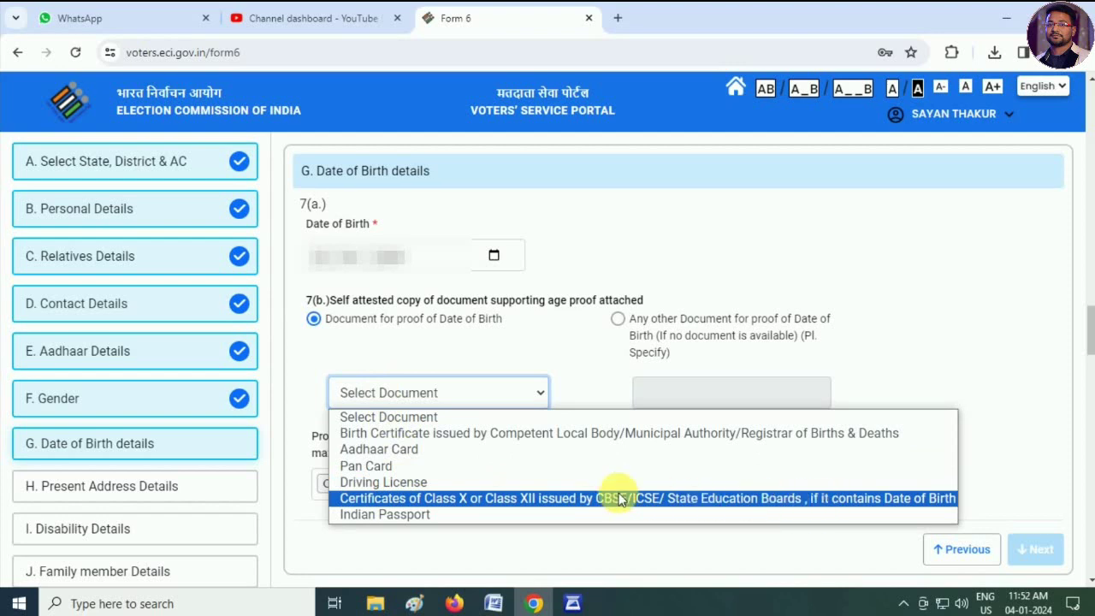
click(407, 435)
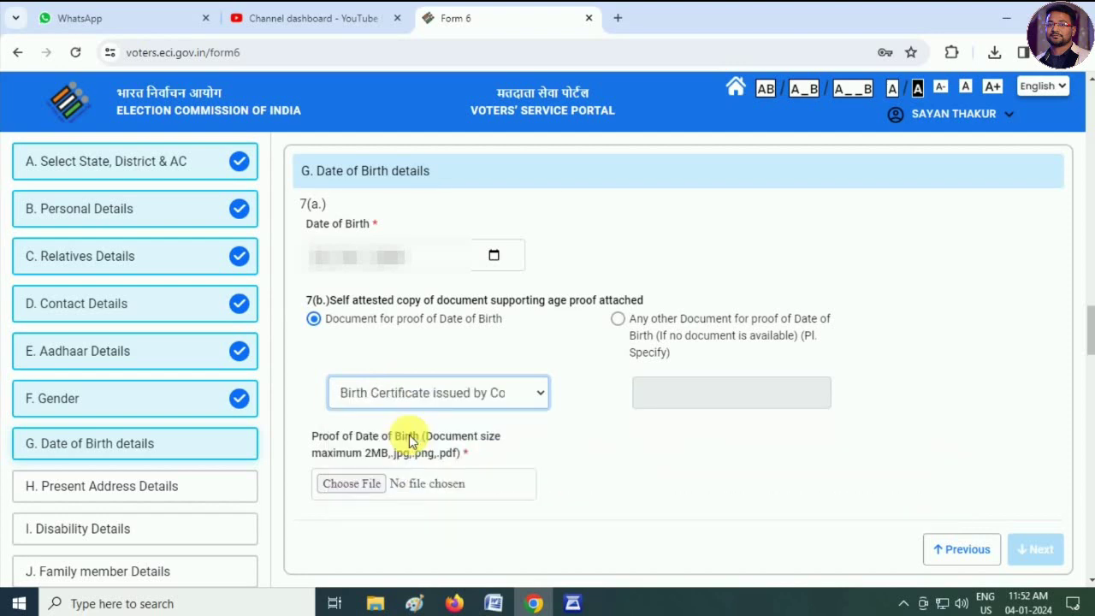
click(366, 484)
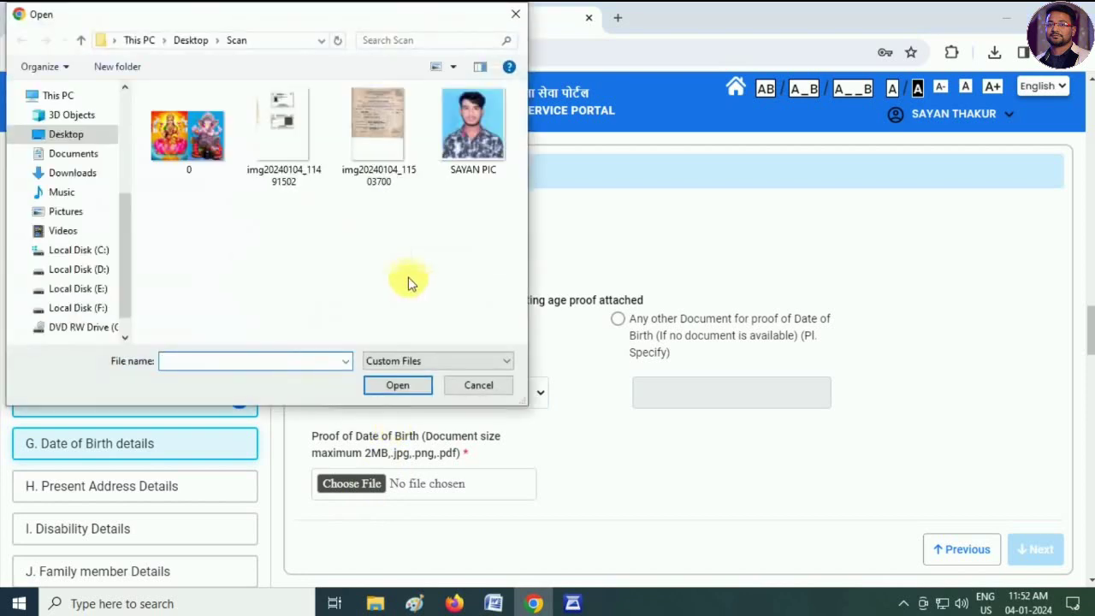
double_click(381, 110)
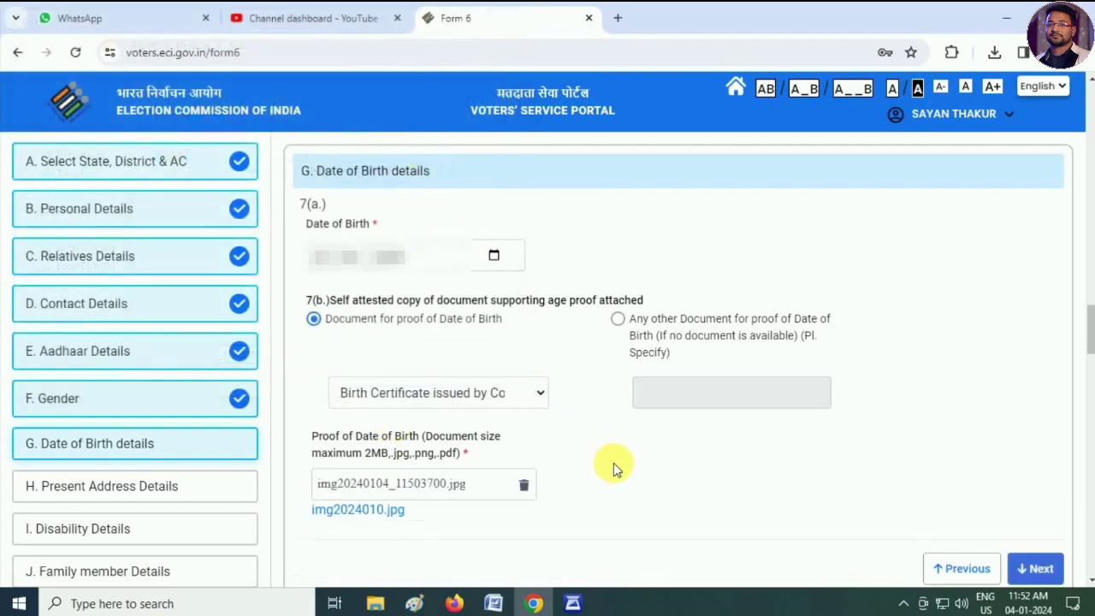
scroll(857, 487, down, 1)
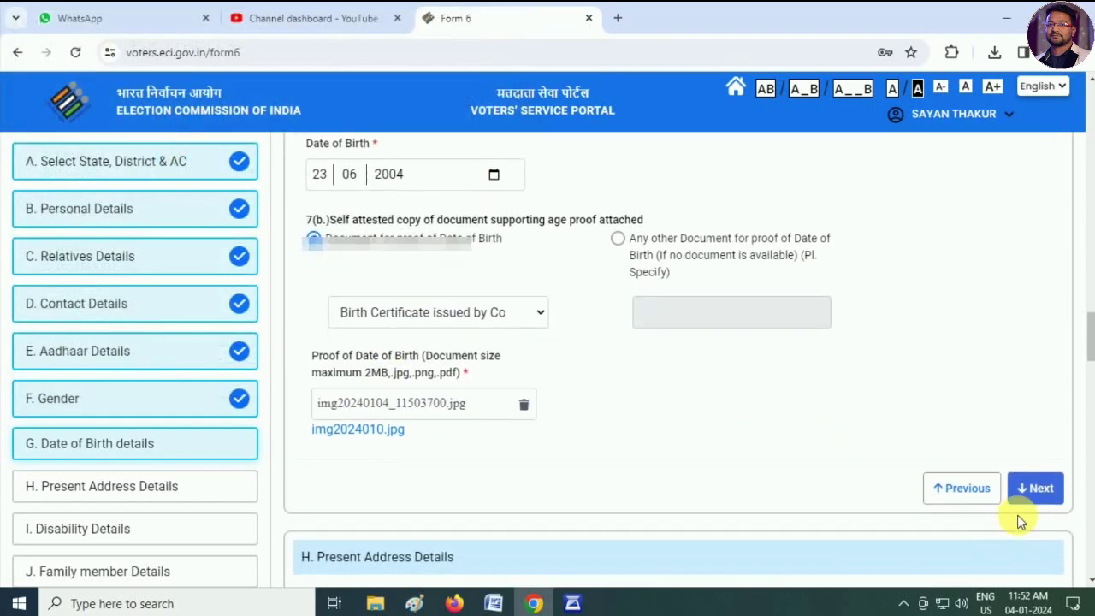
- Attach Aadhaar Card image img20240104_11491502.jpg as residence proof and set Certificate Attached to No
click(1037, 489)
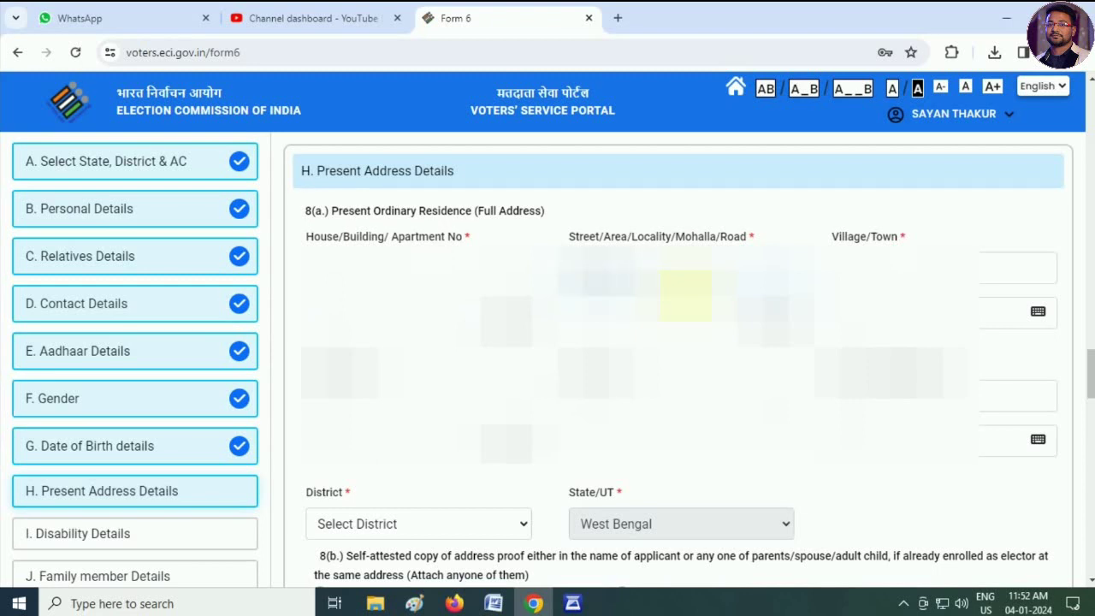
click(1018, 268)
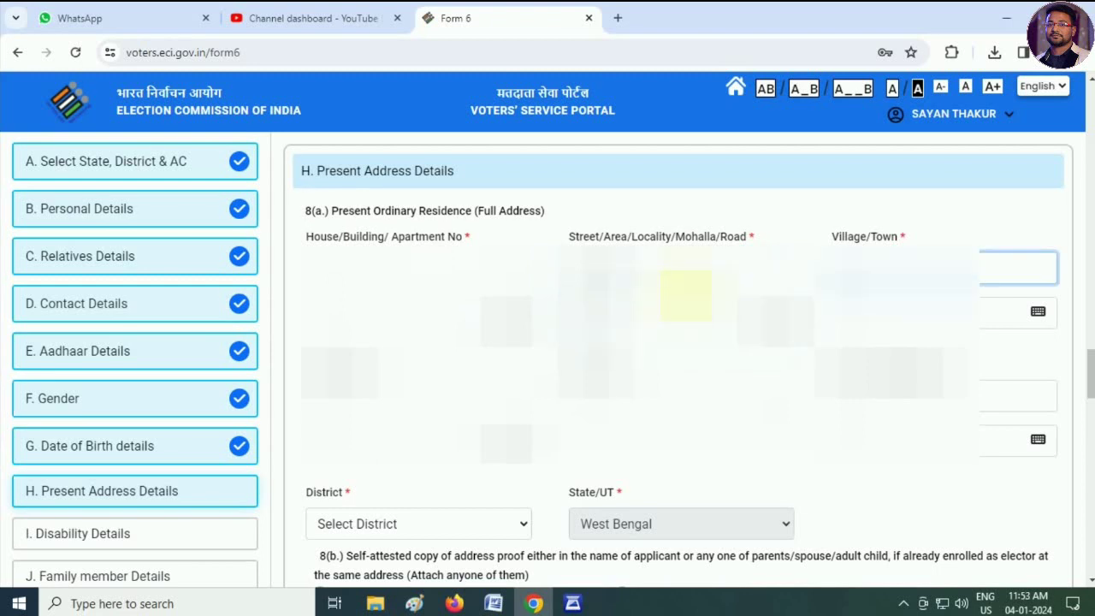
key(Tab)
key(Tab)
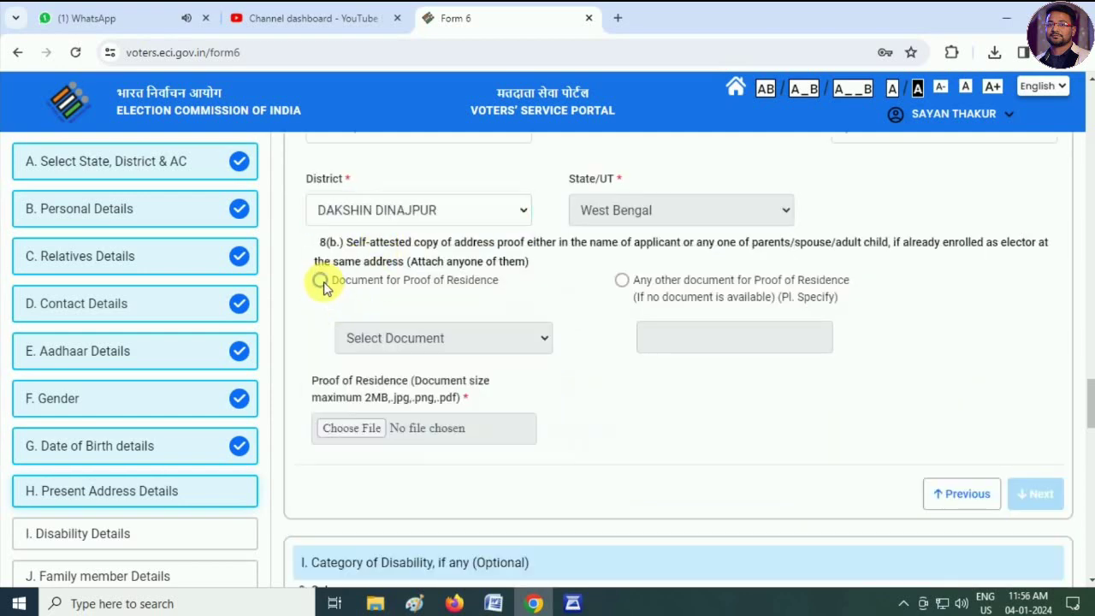
click(321, 281)
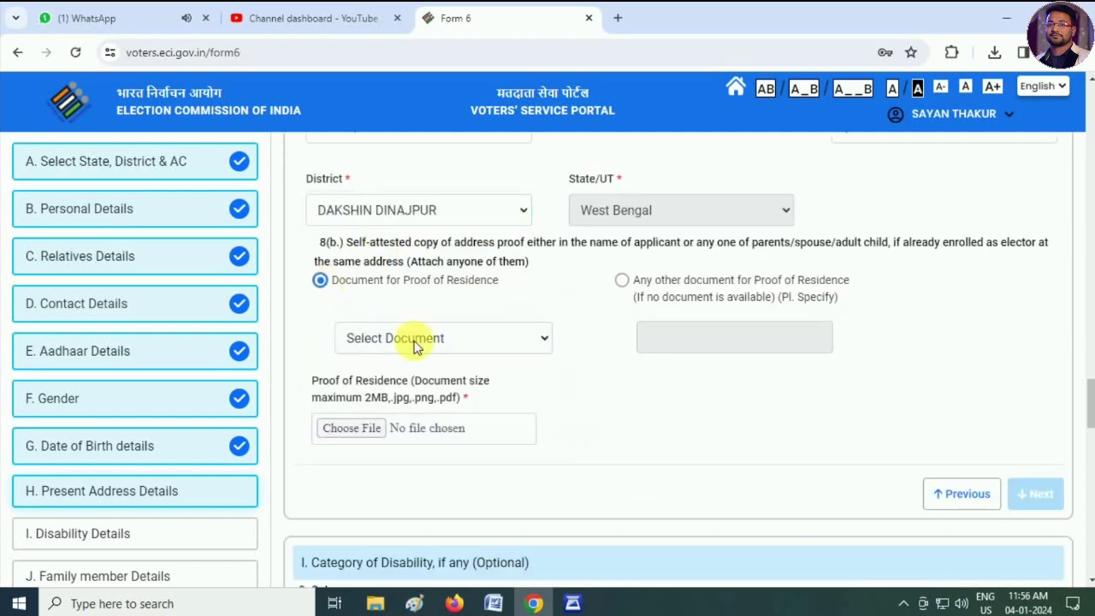
click(416, 339)
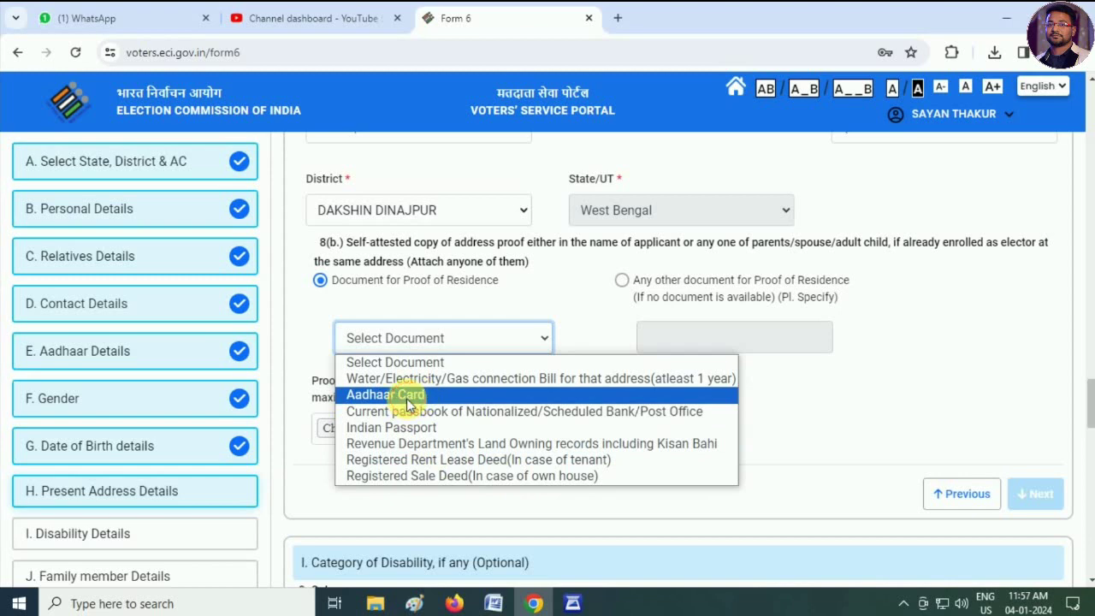
click(407, 398)
click(394, 418)
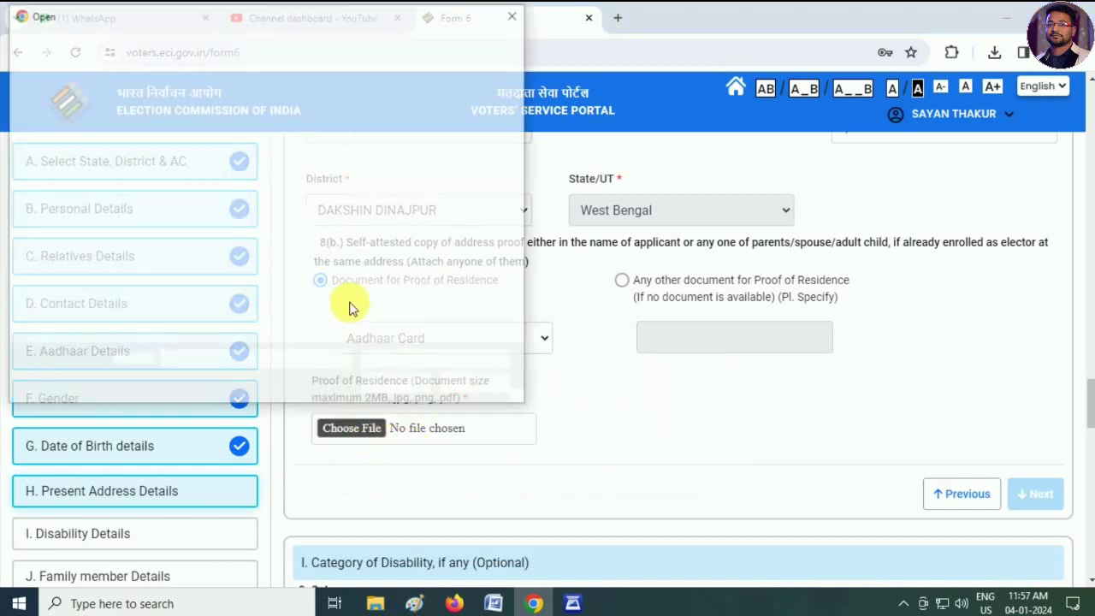
double_click(283, 153)
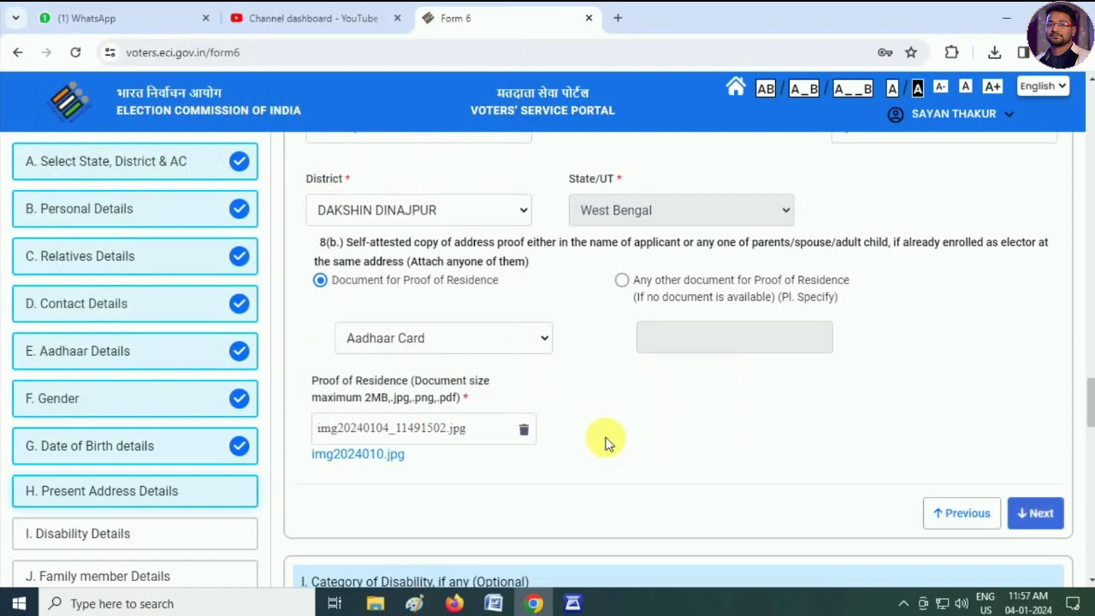
click(1039, 515)
click(465, 393)
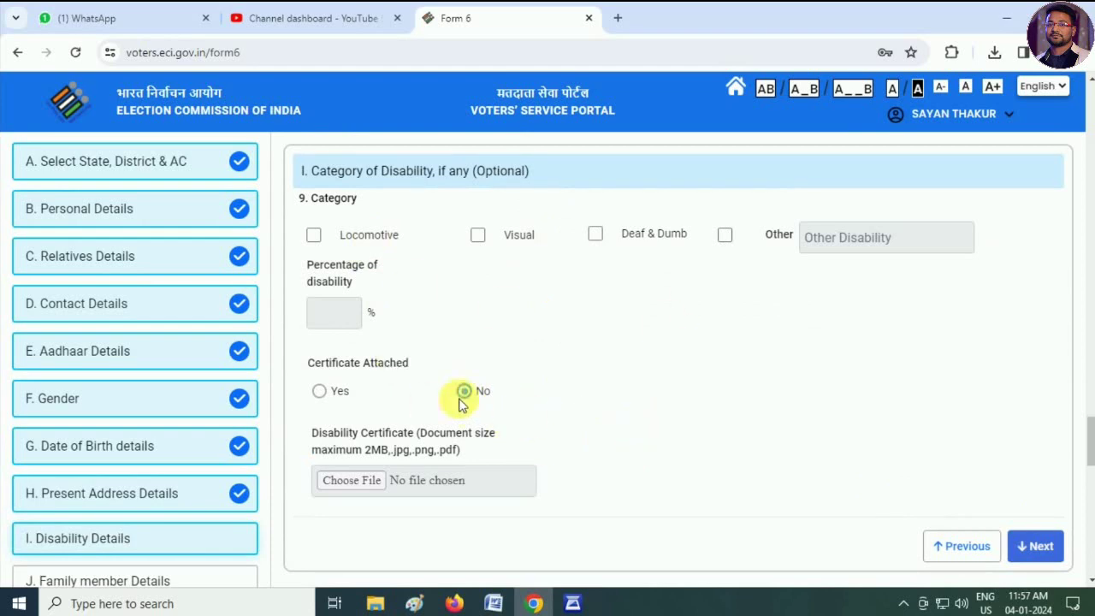
- Add a family member with relationship Father, entering his name and EPIC number
click(1053, 558)
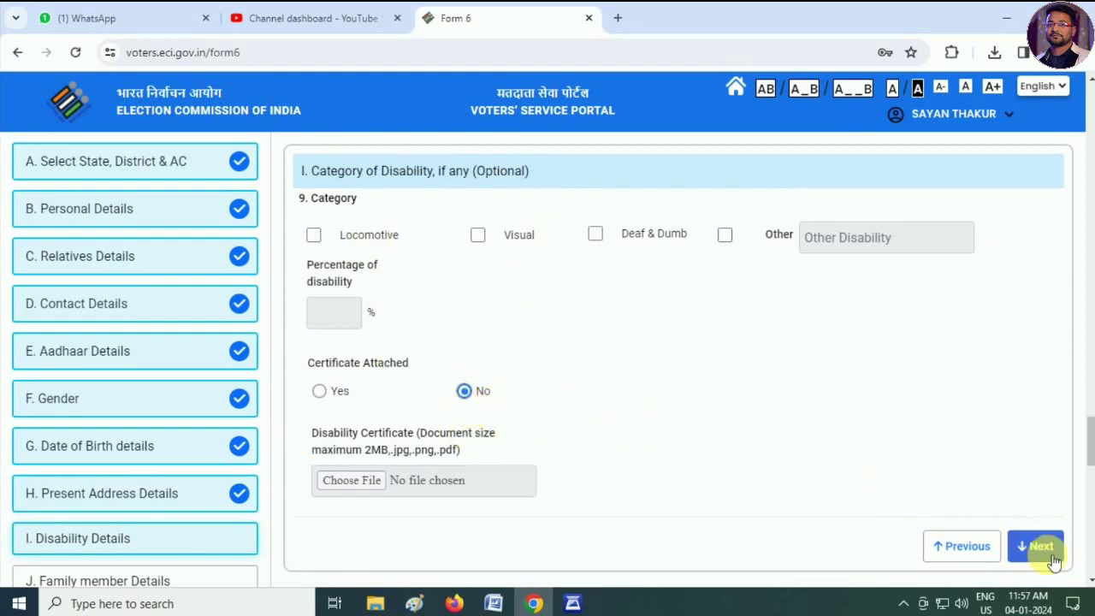
click(432, 268)
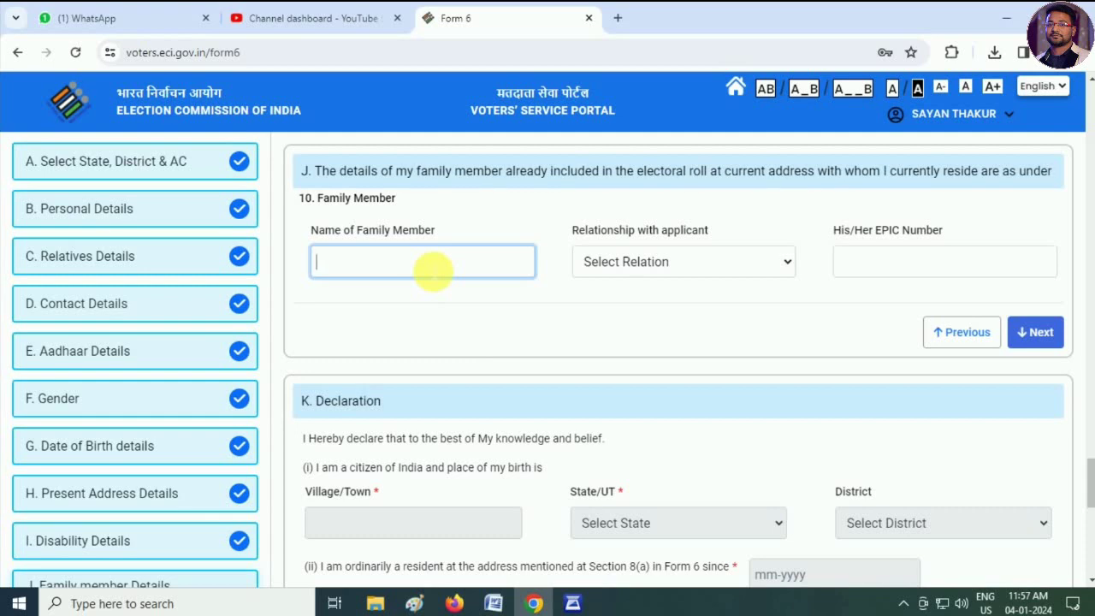
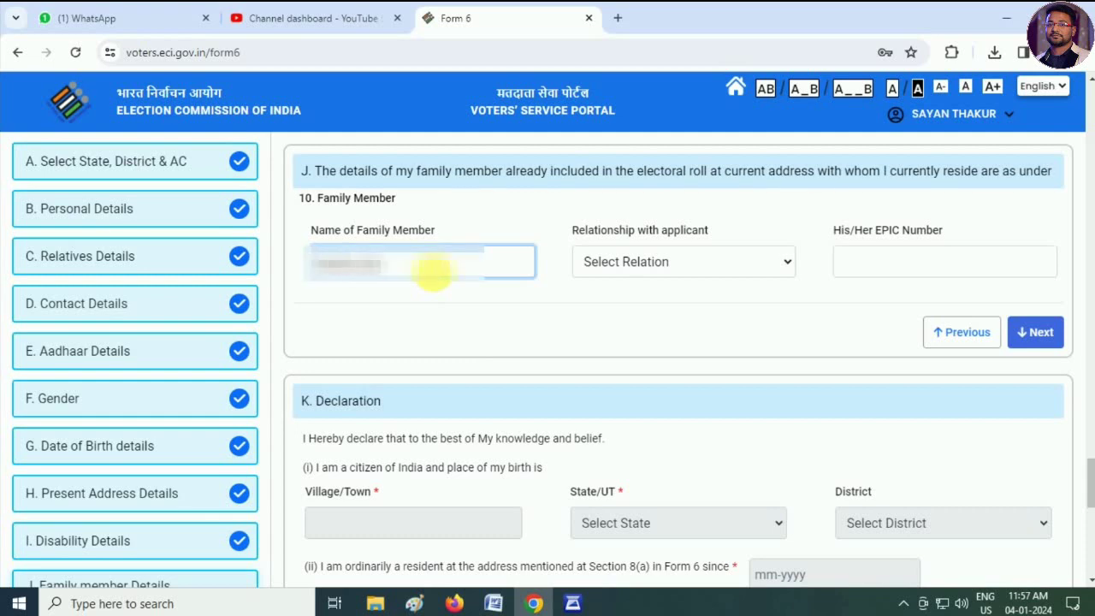
text(Thakur)
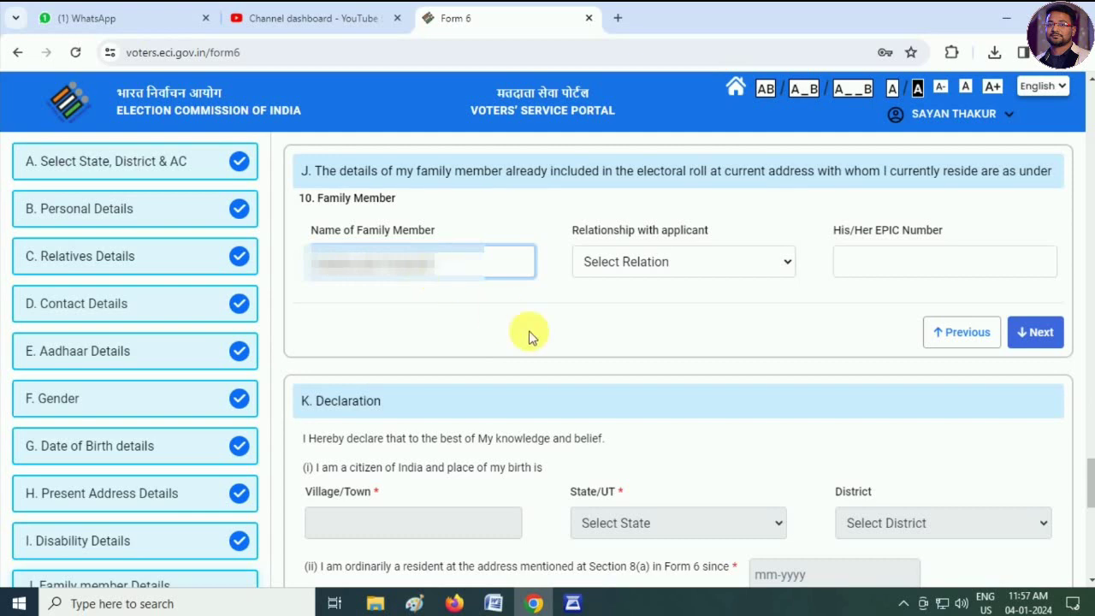
click(667, 270)
click(634, 303)
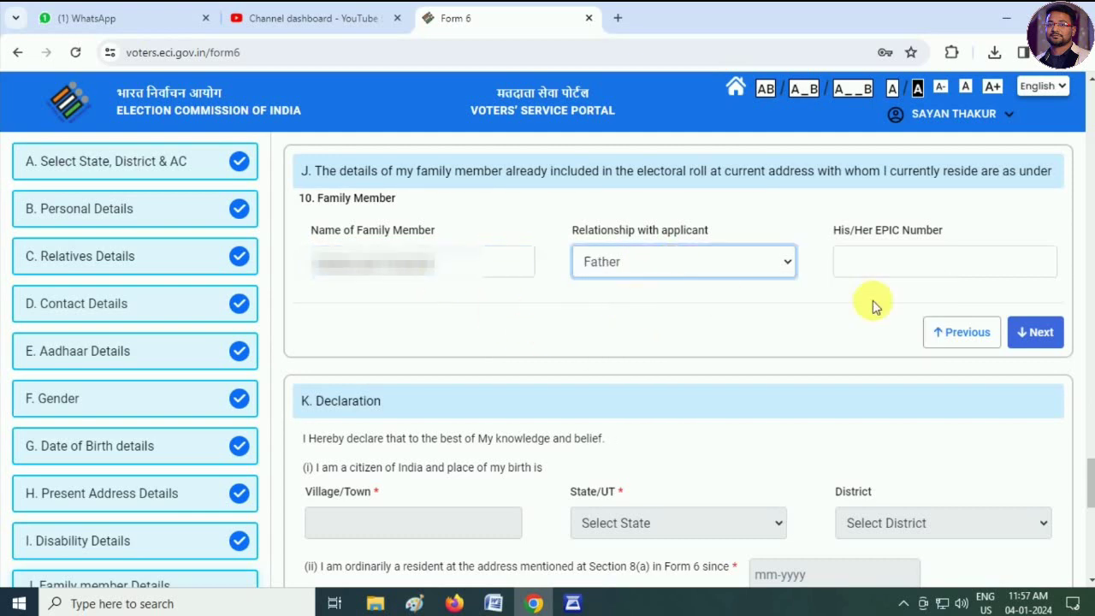
click(918, 274)
text(ABC)
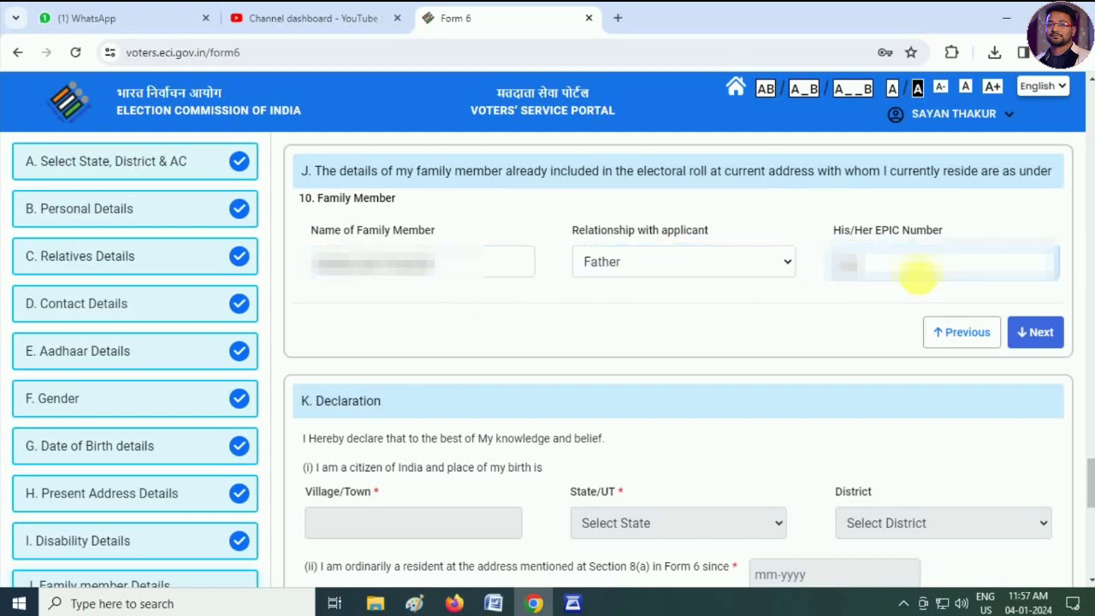
text(1234567)
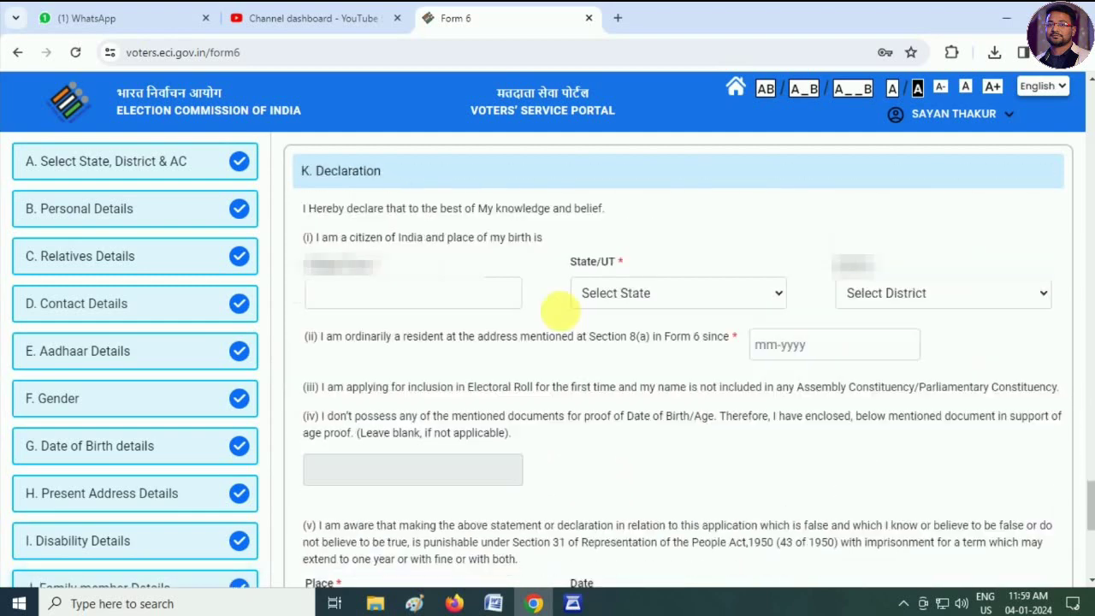
click(368, 300)
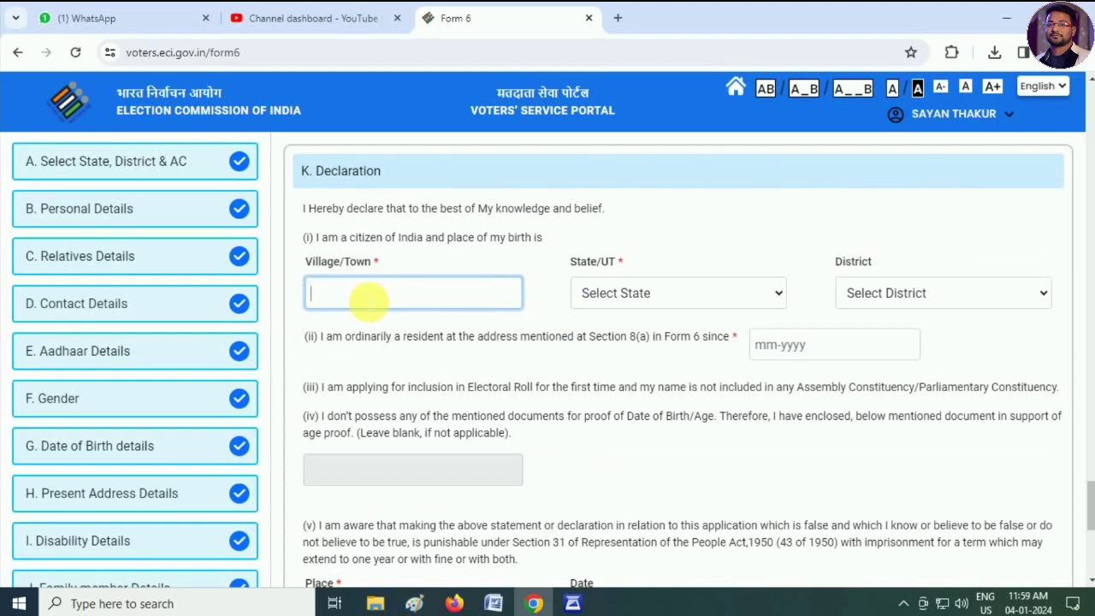
- Enter birthplace MANIKO, West Bengal, DAKSHIN DINAJPUR and the residence-since month and year
text(MANIKO)
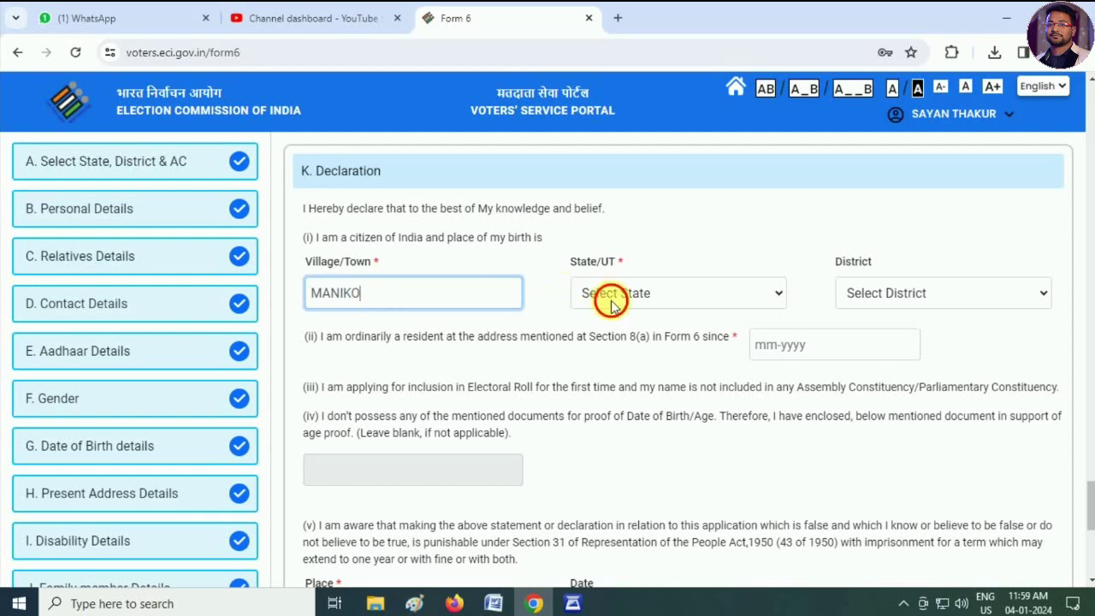
click(607, 296)
click(648, 578)
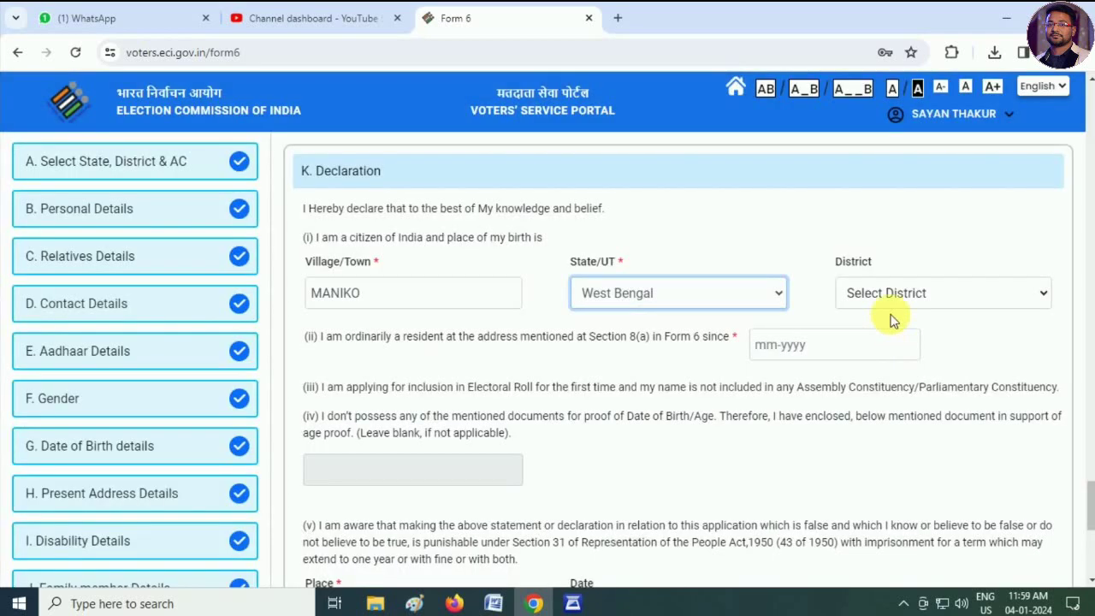
click(899, 293)
click(890, 398)
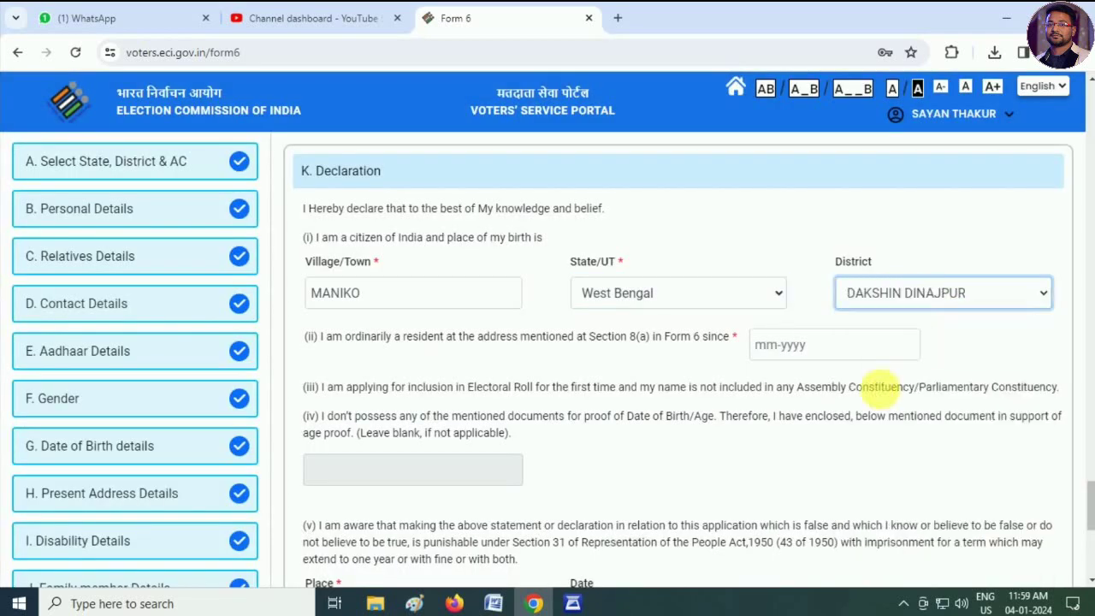
click(770, 347)
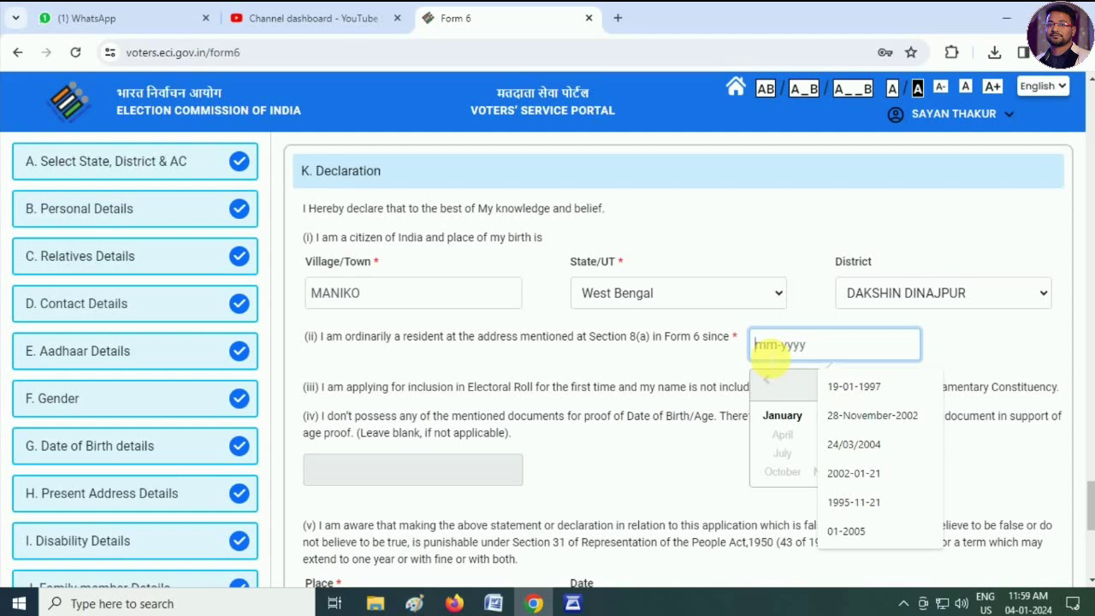
- Enter BALURGHAT as the place of declaration and proceed to the captcha
scroll(768, 364, down, 3)
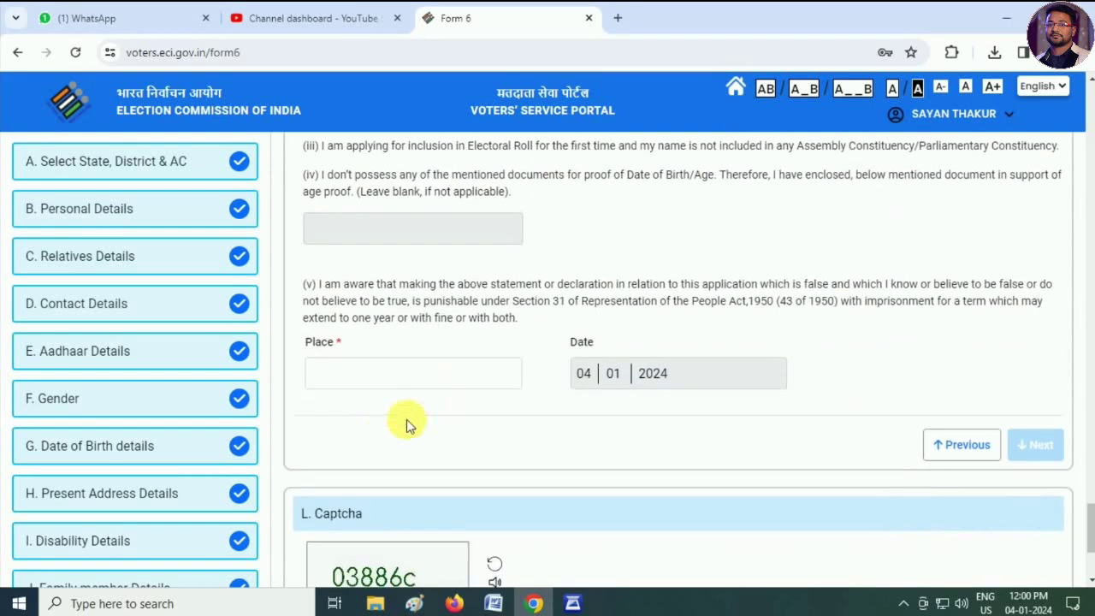
click(390, 381)
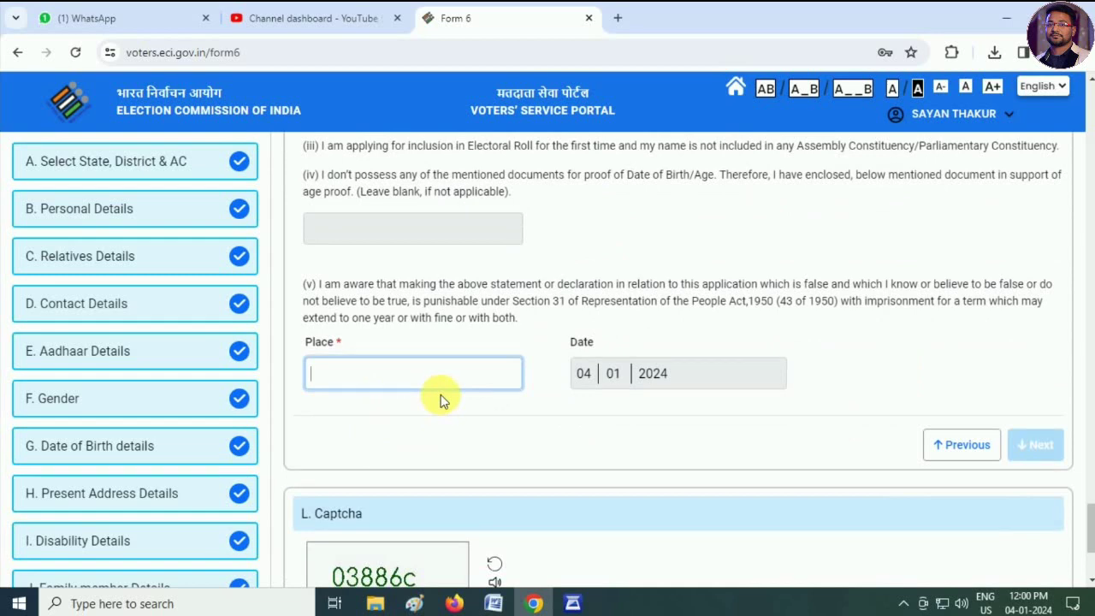
text(BALURGHAT)
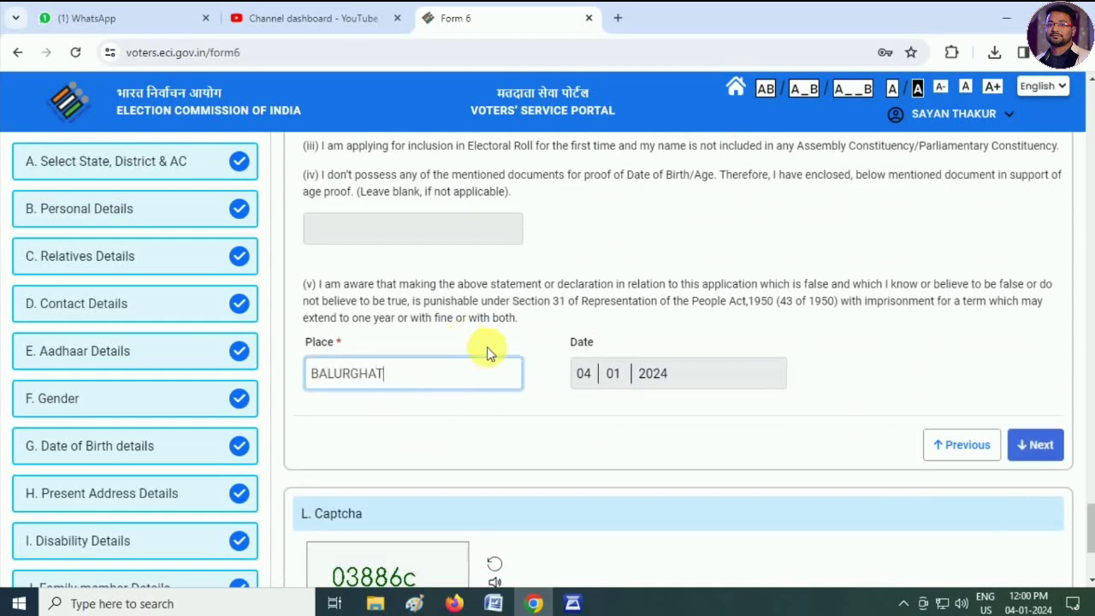
click(1025, 444)
click(396, 458)
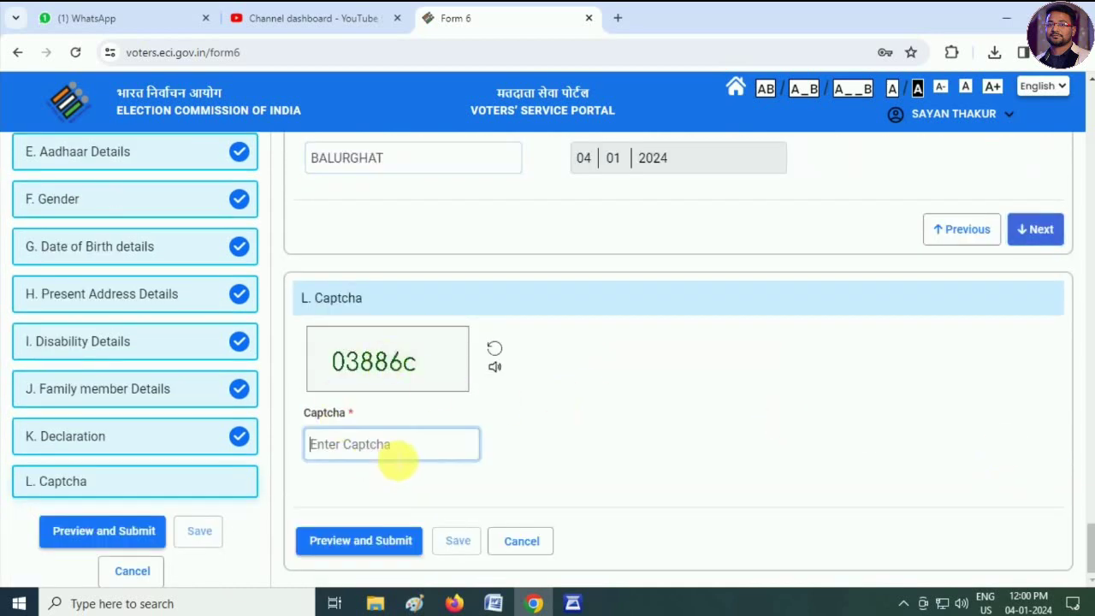
- Enter the displayed captcha, then after the error enter the new captcha and bring up the Form-6 preview
text(0388)
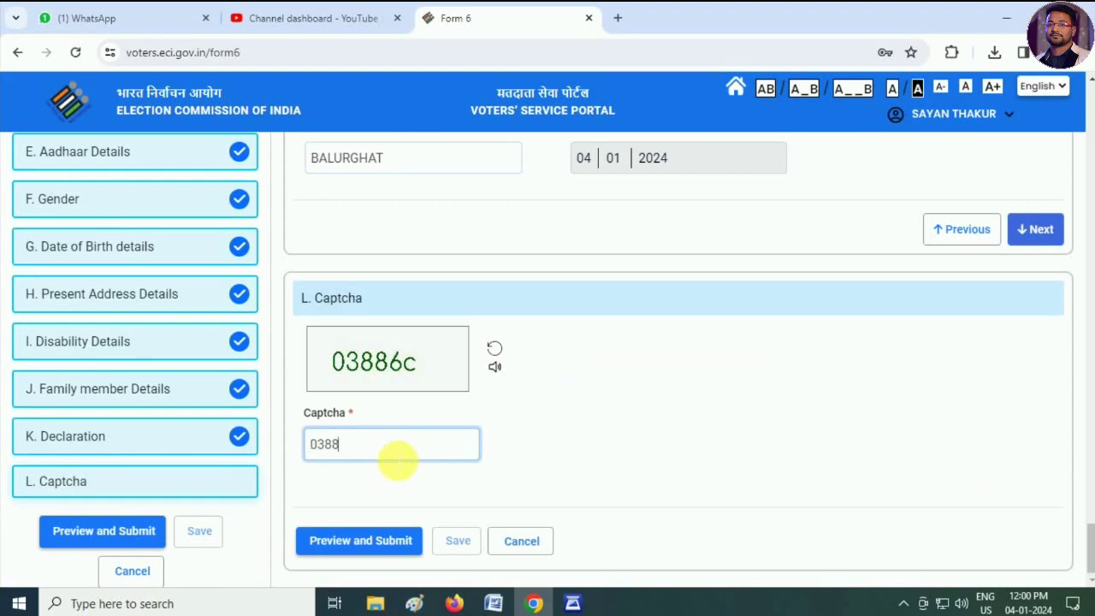
text(6c)
click(367, 546)
click(394, 447)
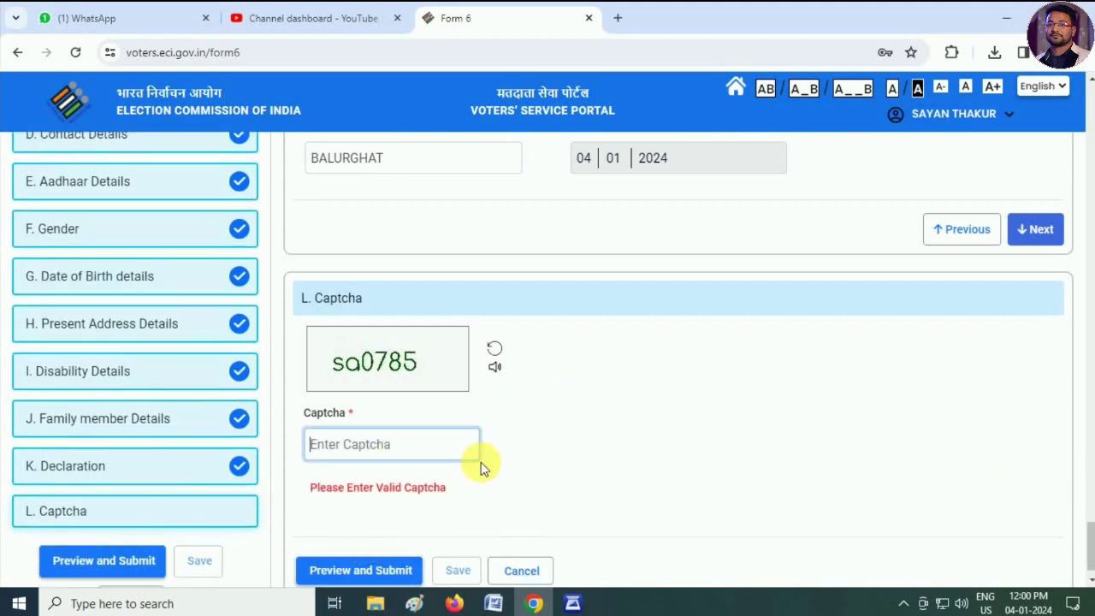
text(sa)
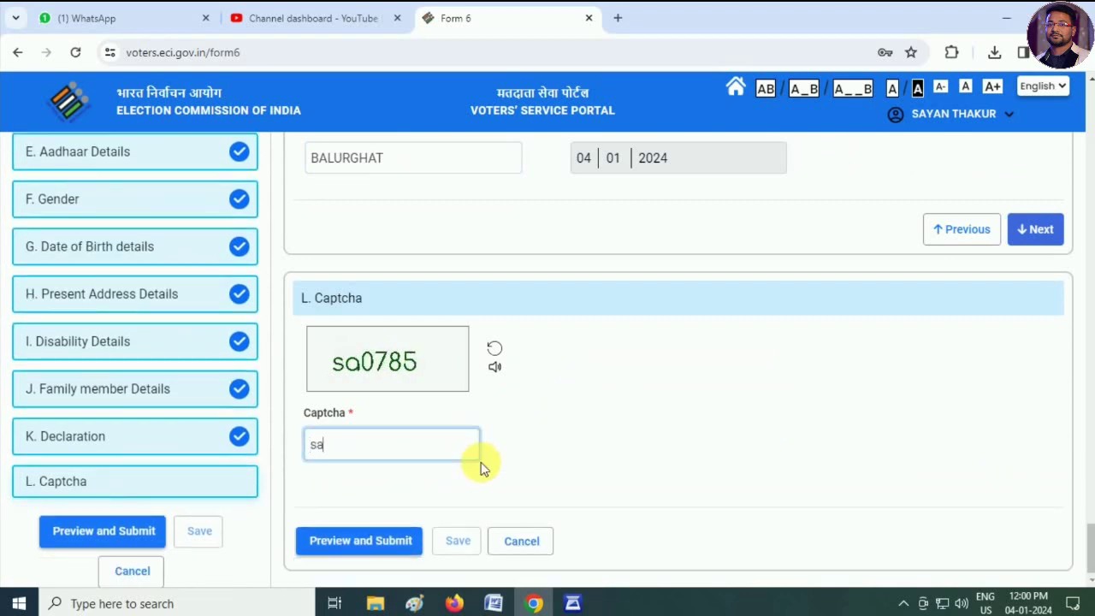
text(0785)
click(547, 408)
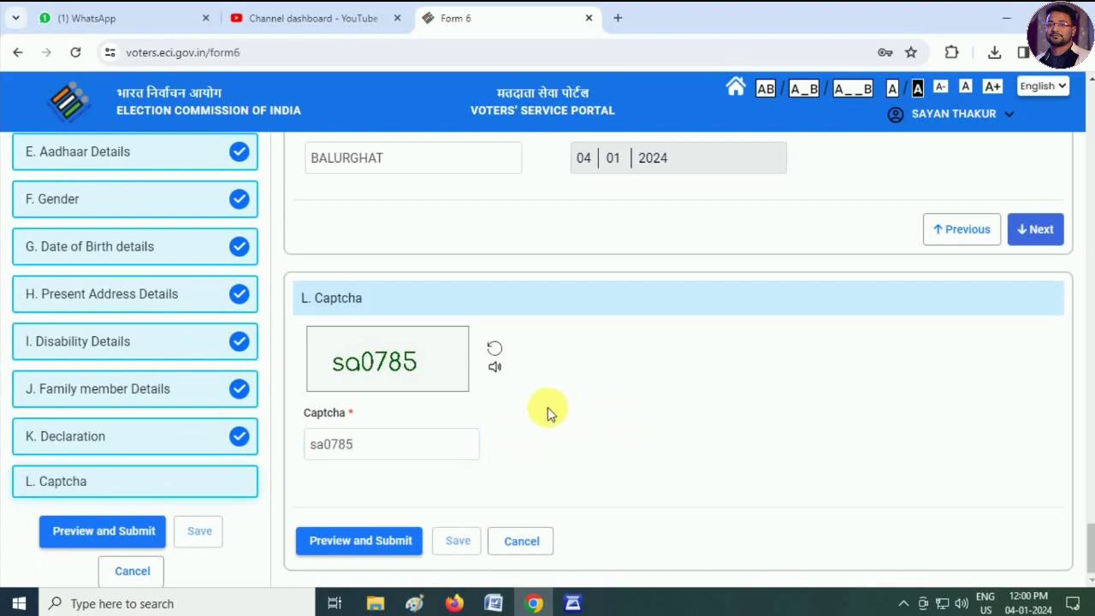
click(362, 539)
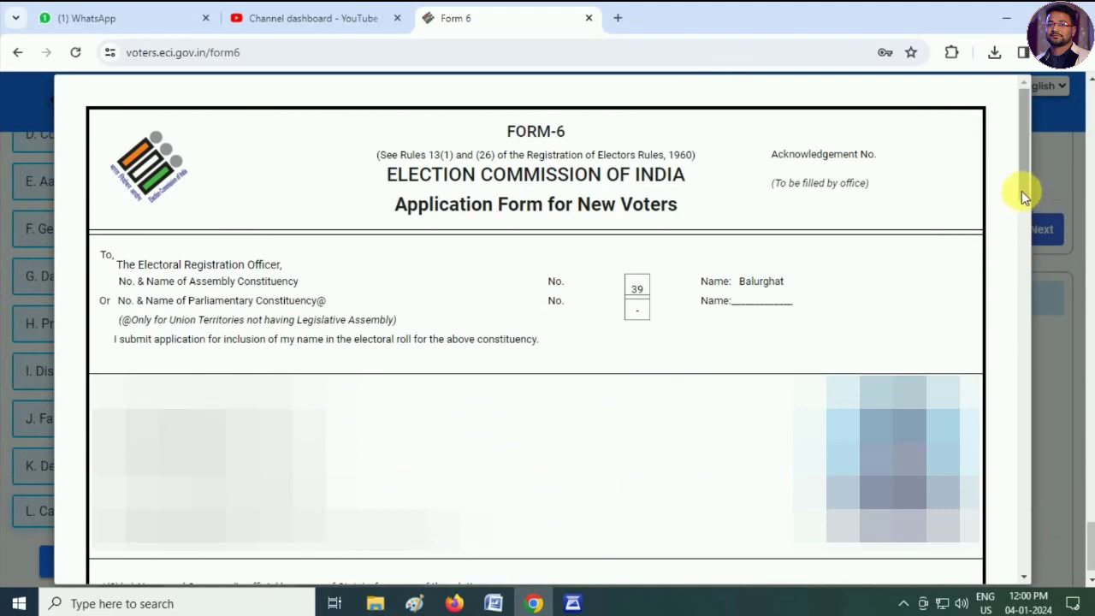
- Scroll the Form-6 preview down to the declaration and choose Keep Editing to return to the form
scroll(1002, 420, down, 15)
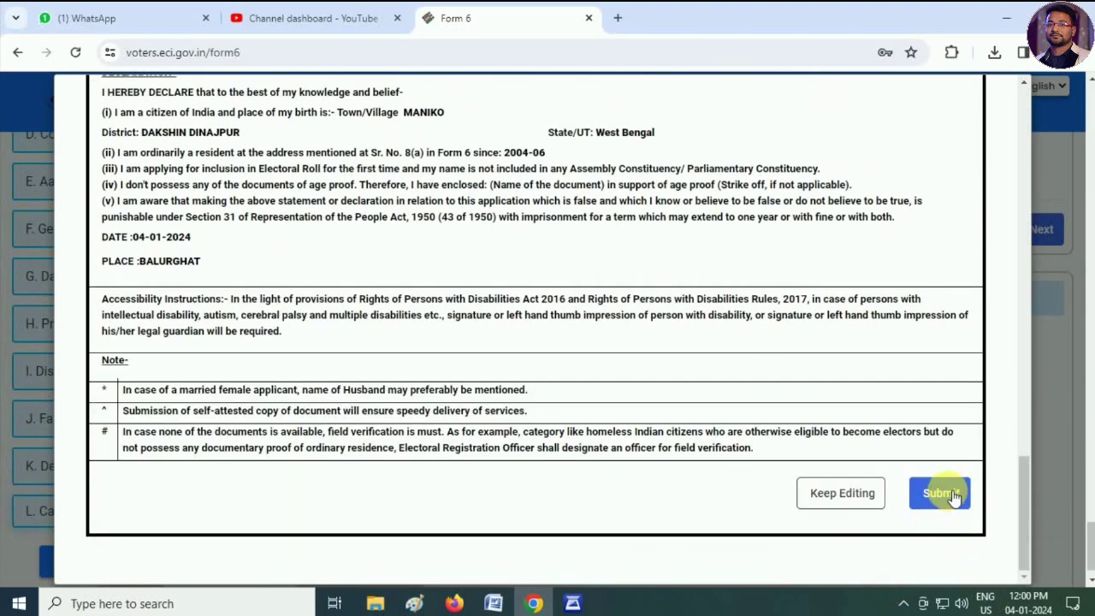
click(850, 500)
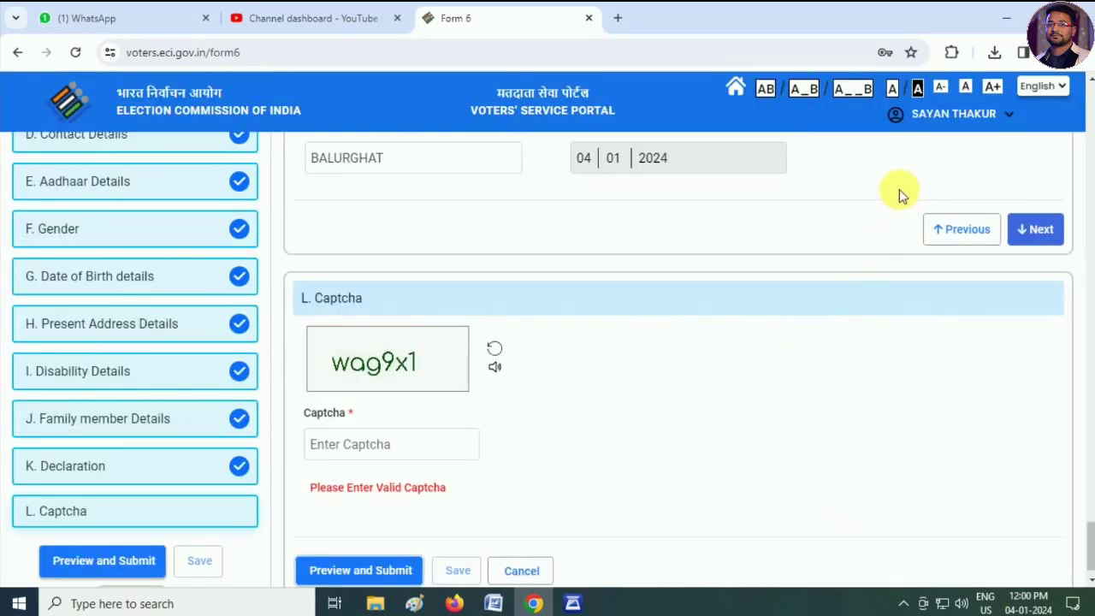